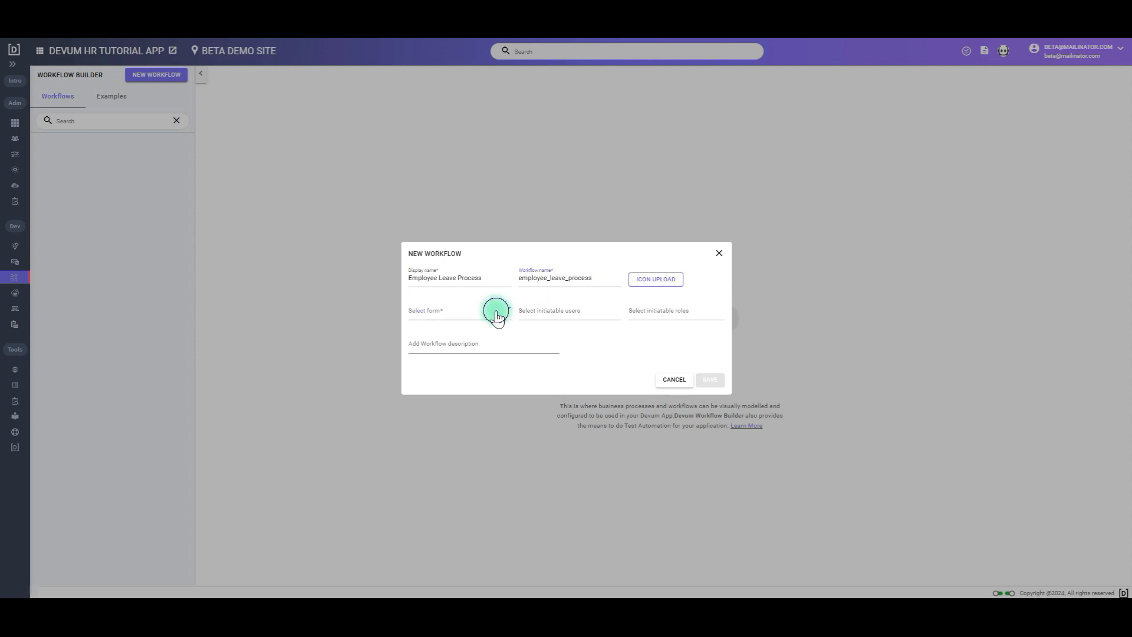
Step: Complete the new workflow with the LeaveProcess form, choose the employee allowed to initiate it, and save it
click(456, 351)
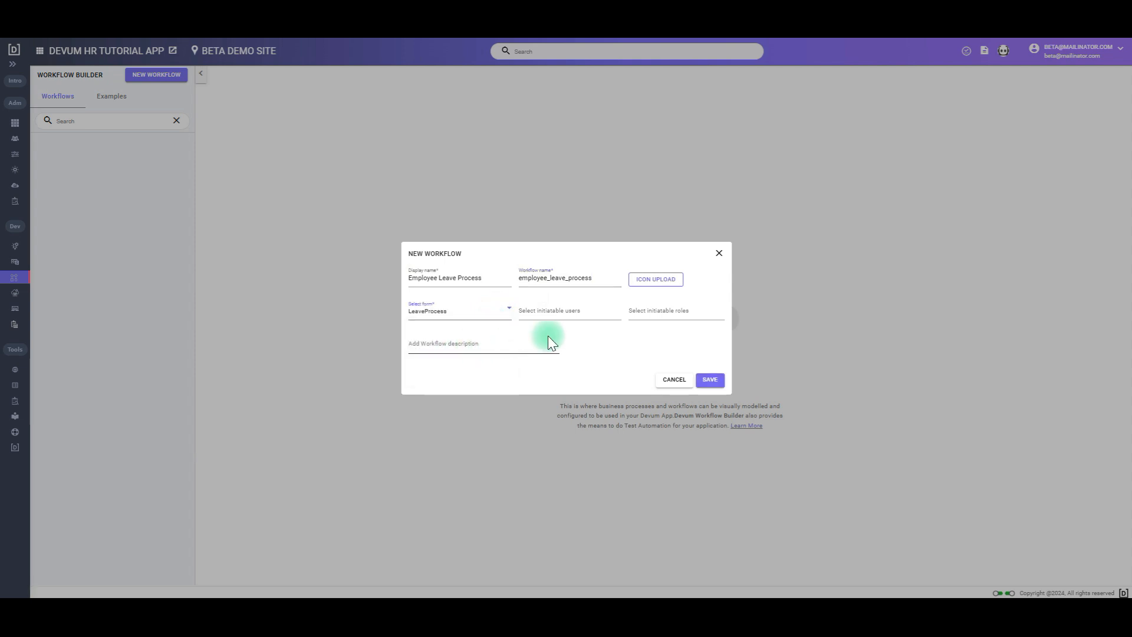
click(586, 312)
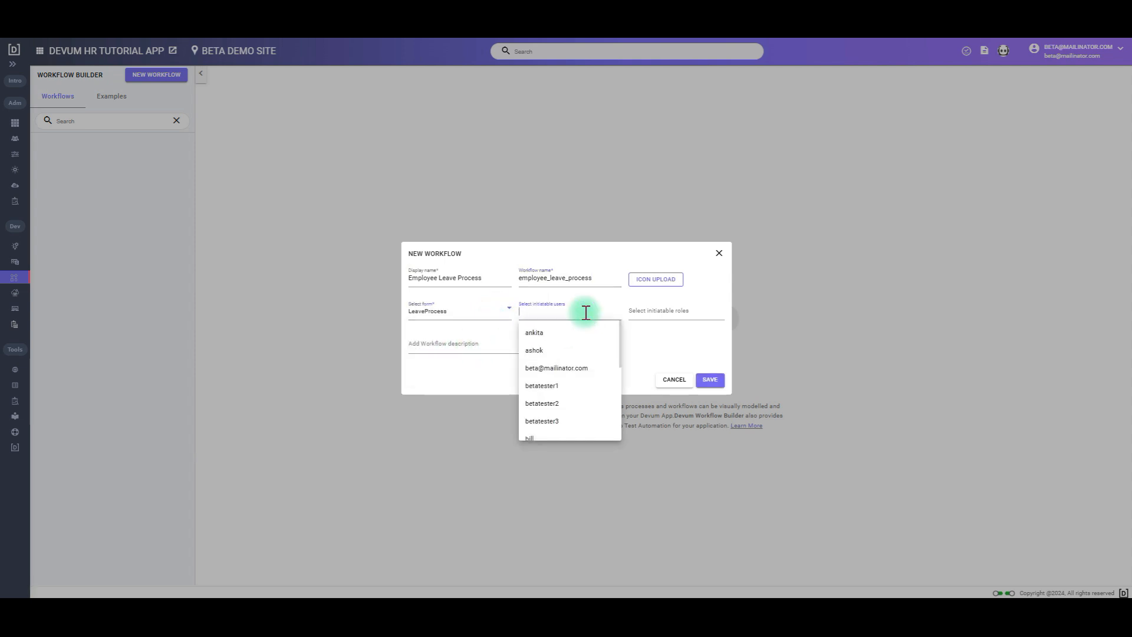
text(pri)
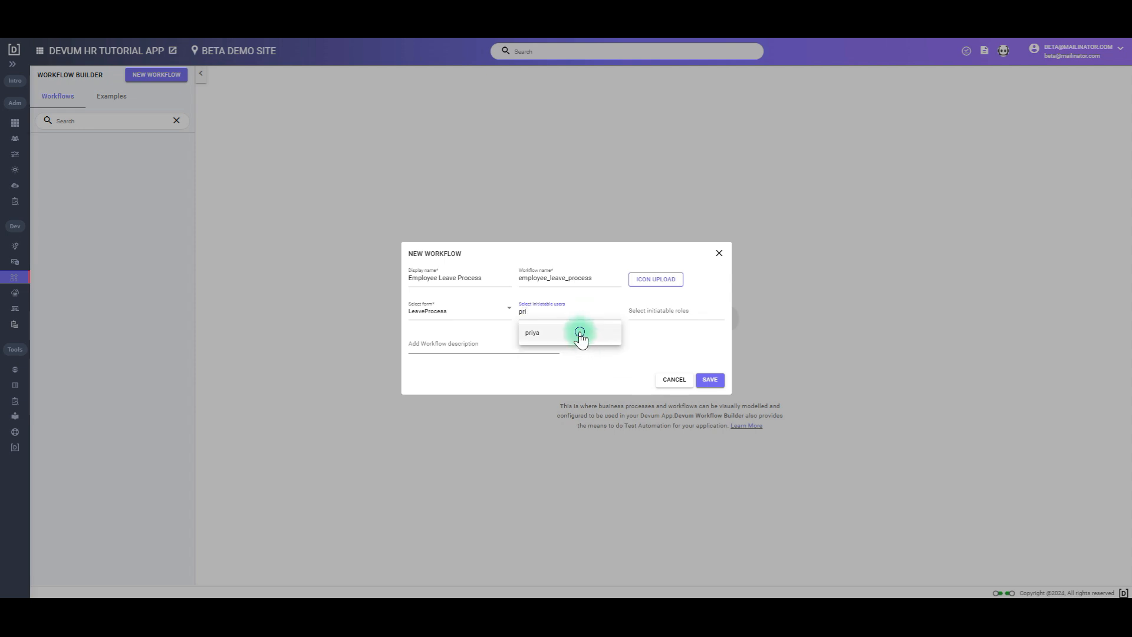
click(581, 336)
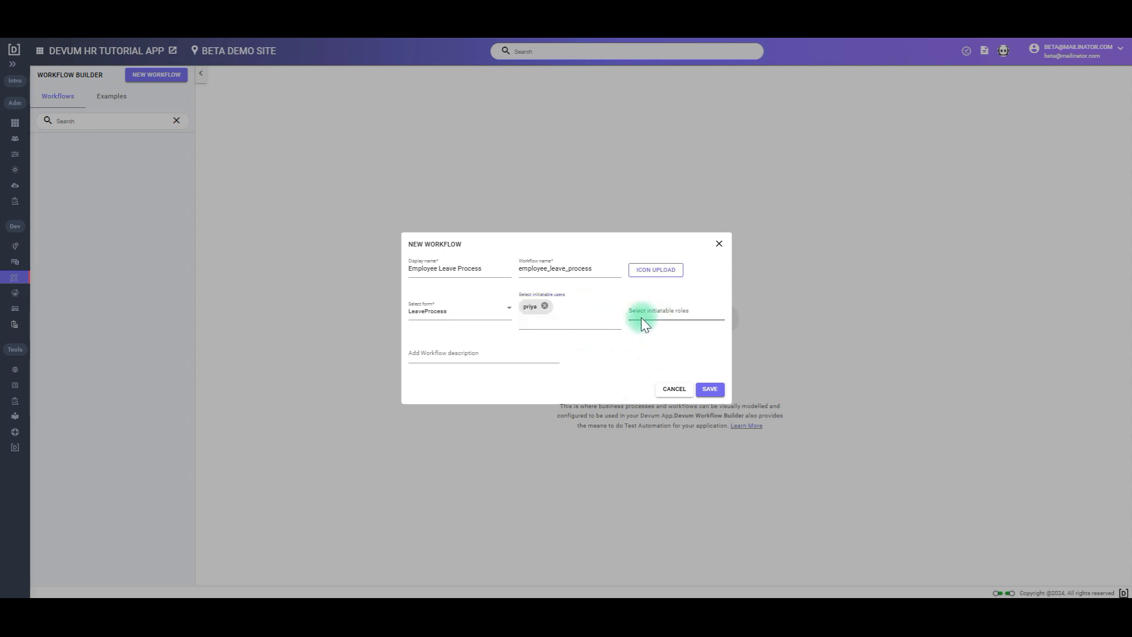
click(710, 389)
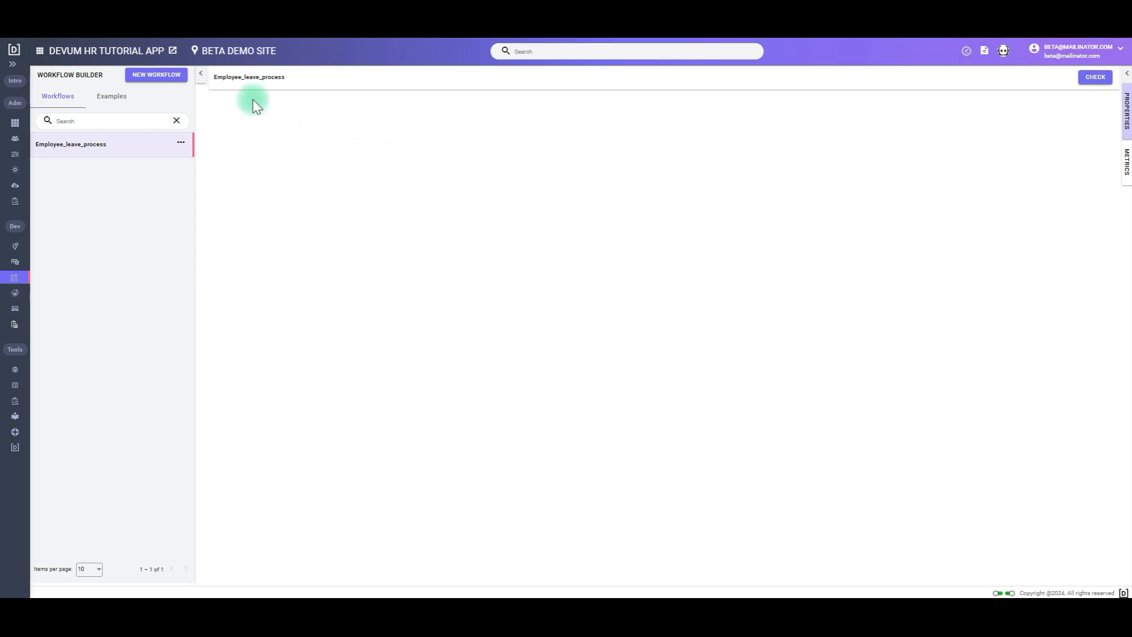
Step: Place a start event on the empty workflow canvas with a Charvaka fluent service task to its right
drag(262, 111, 297, 263)
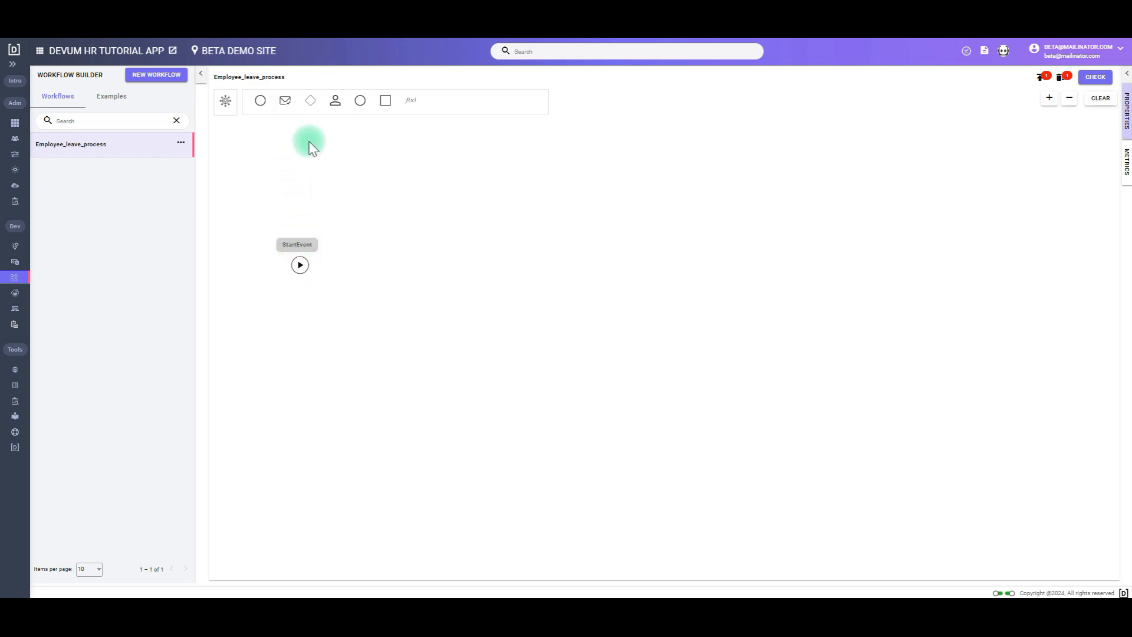
drag(413, 106, 395, 260)
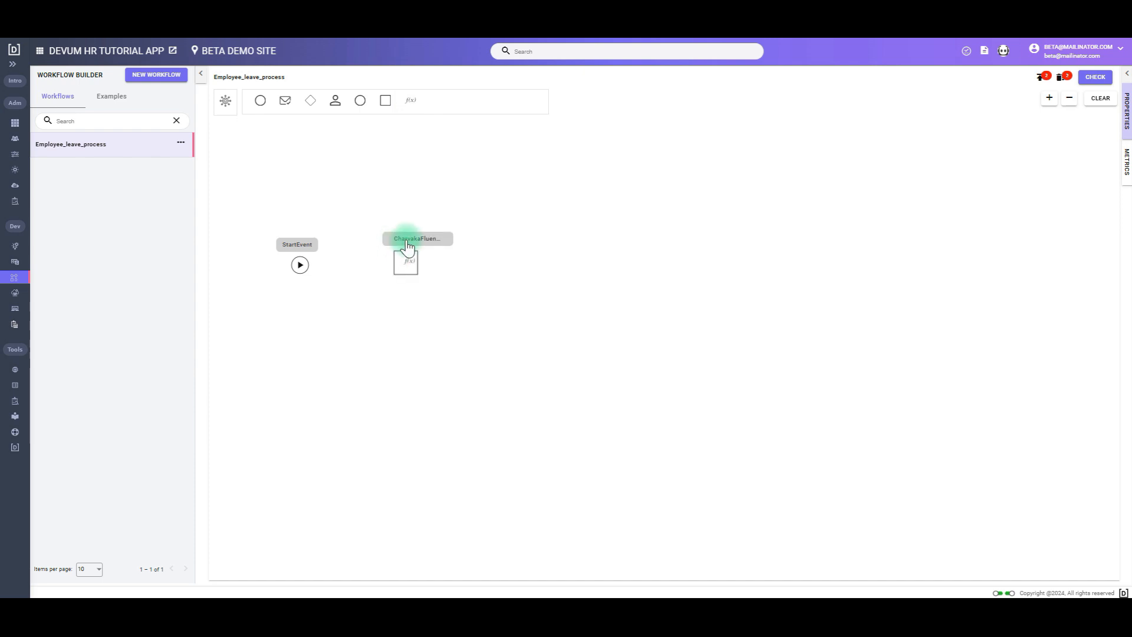
Step: Set the result variable of the Charvaka fluent service task to resolved_reporting_head
click(406, 263)
click(406, 263)
click(1127, 73)
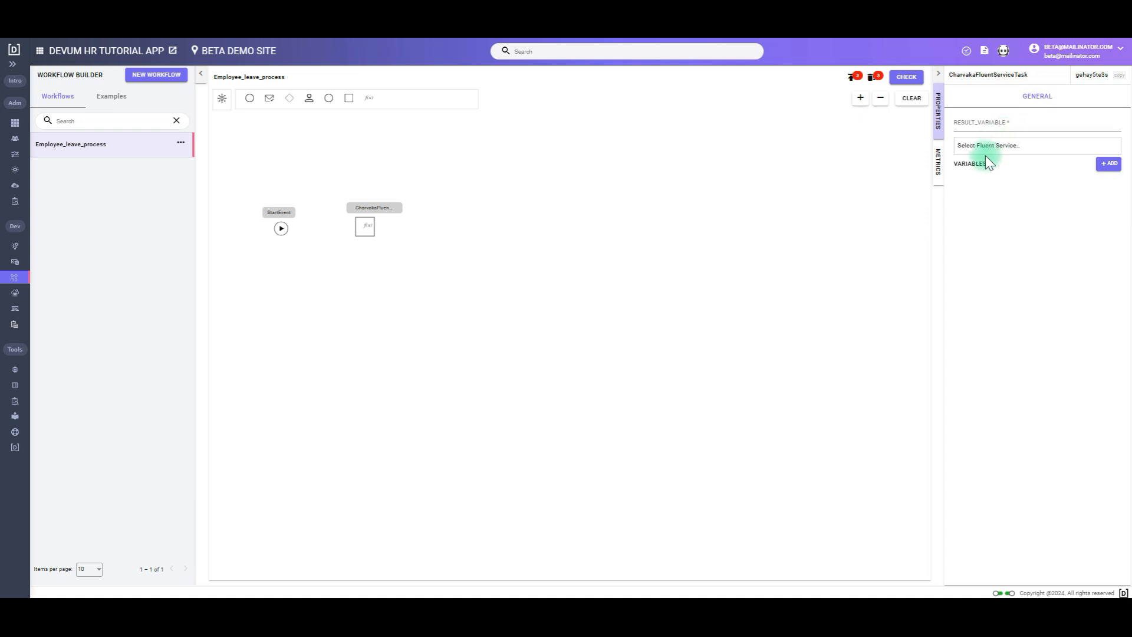
click(992, 125)
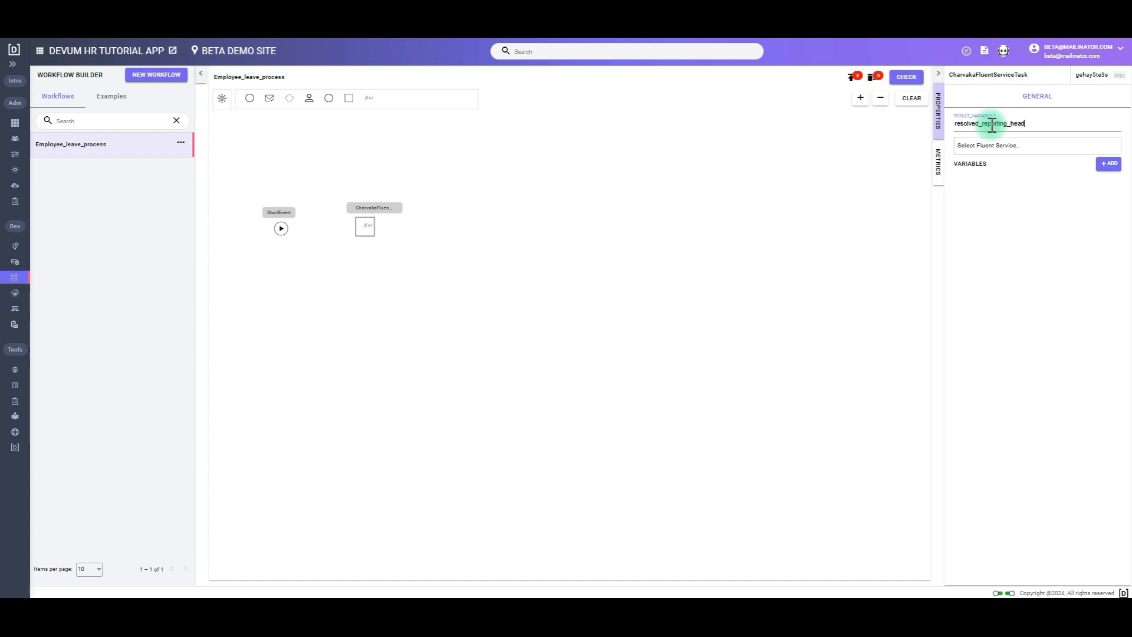
Step: Start a new fluent service for the task with display name "Resolvig reporting head service" and name resolvig_reporting_head_service
click(1013, 146)
click(1003, 163)
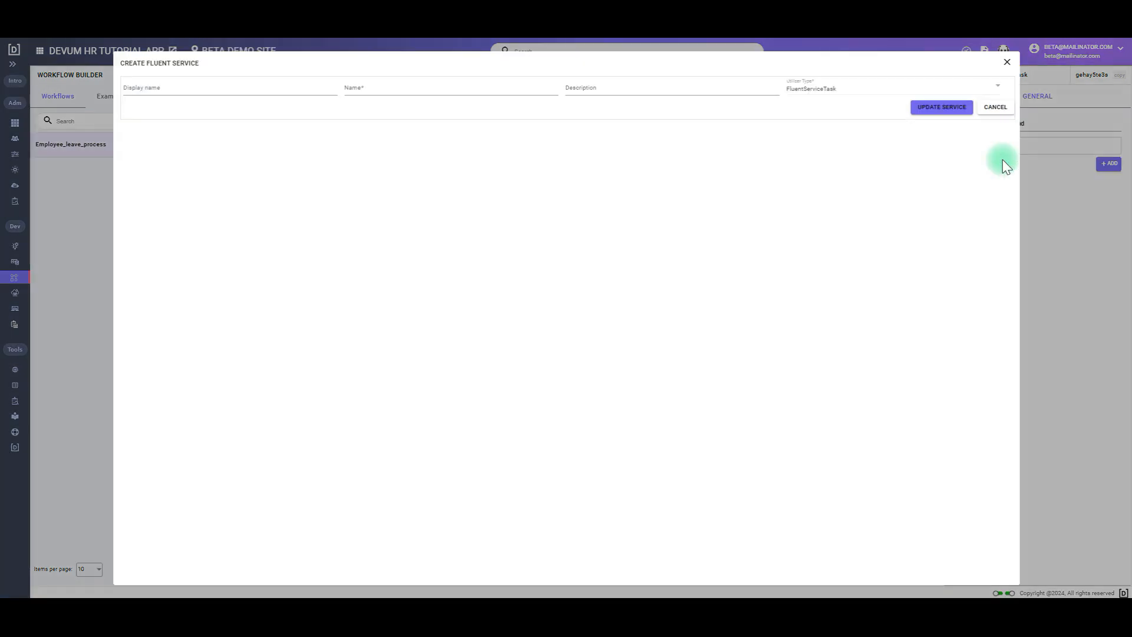
click(241, 88)
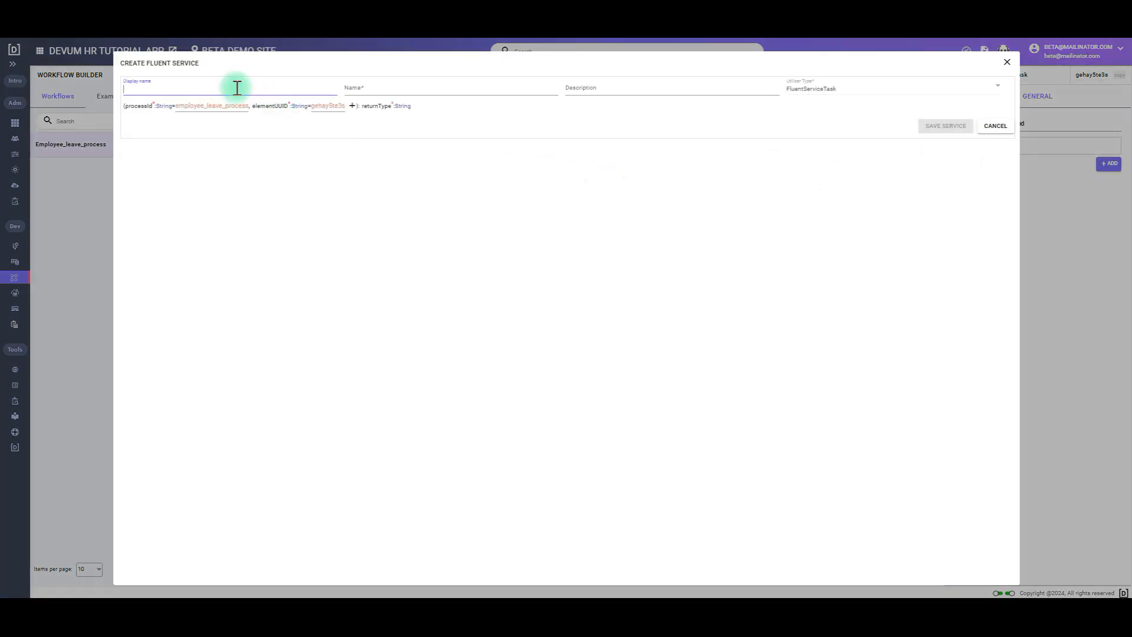
text(Resolvig reporting head service)
click(411, 84)
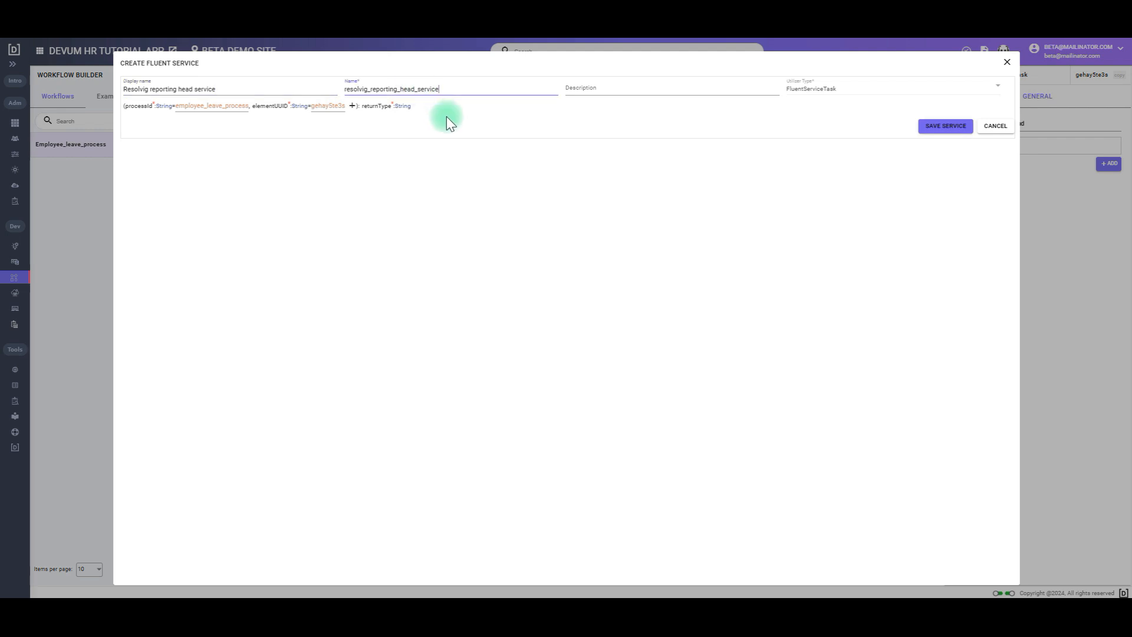
Step: Add a service input property named leaveprocess with data type DataTable, marked as an array
click(353, 106)
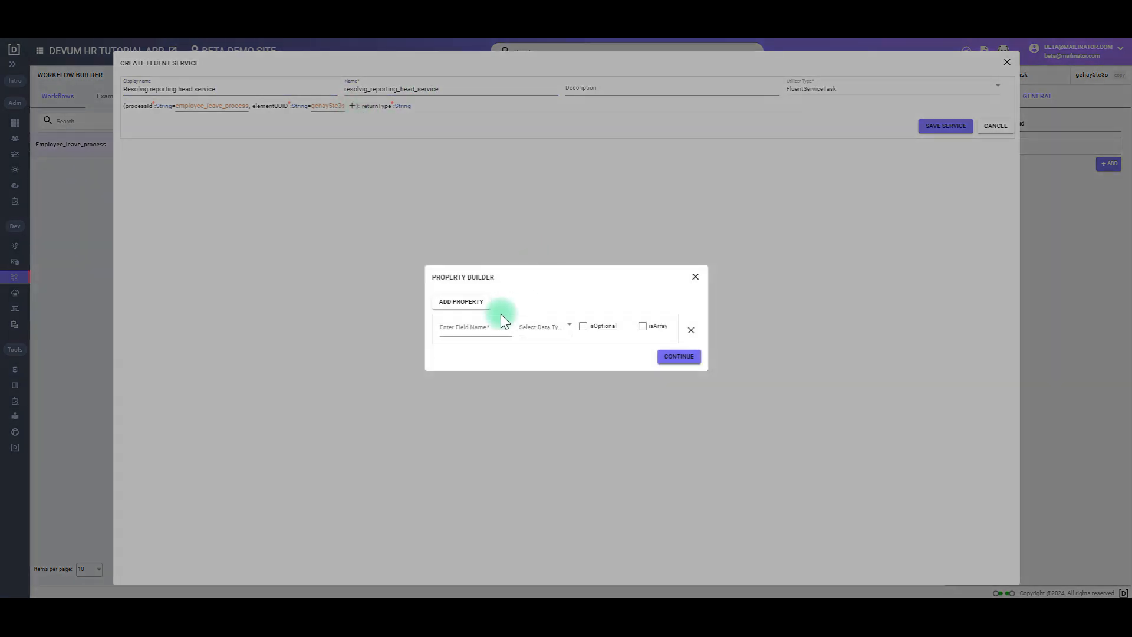
click(483, 326)
click(547, 328)
scroll(545, 427, down, 3)
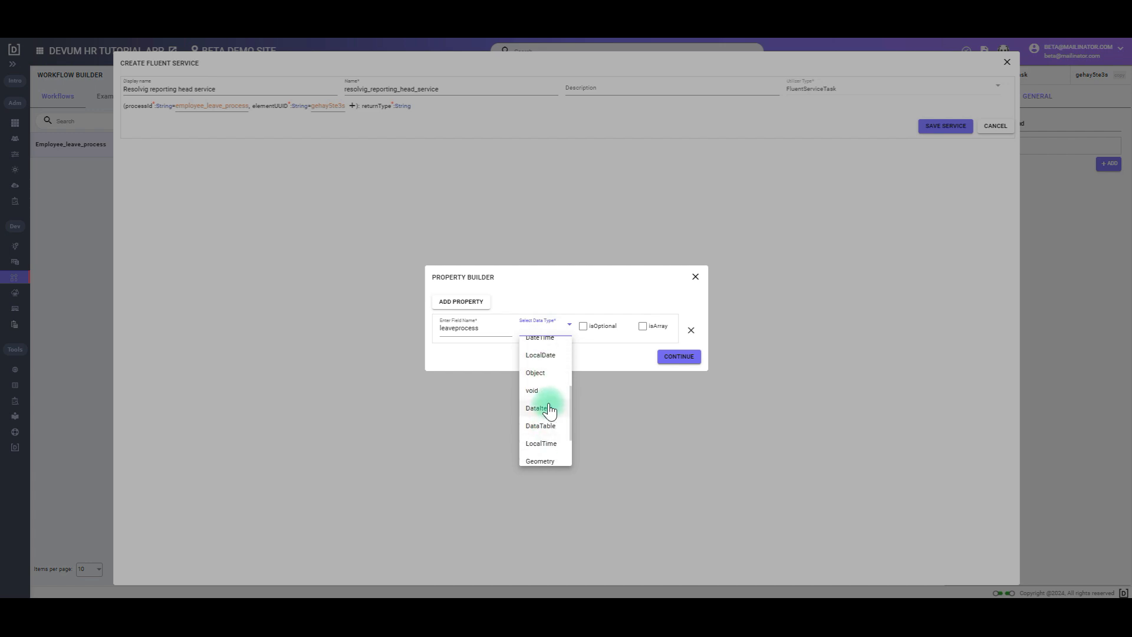
scroll(547, 409, down, 2)
click(551, 373)
click(645, 330)
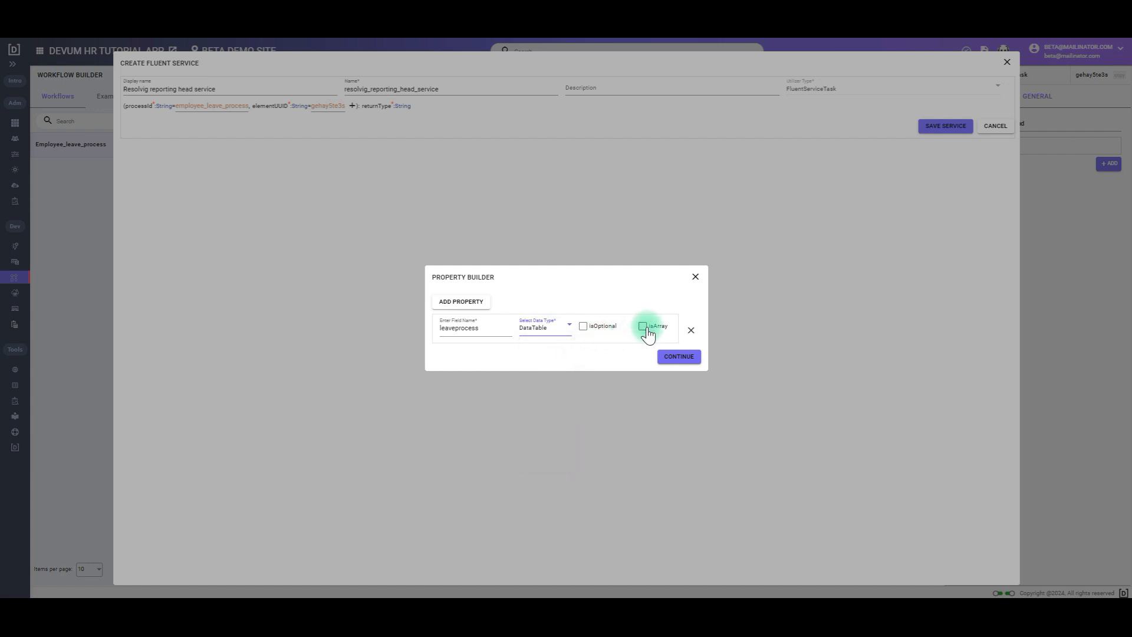
click(663, 361)
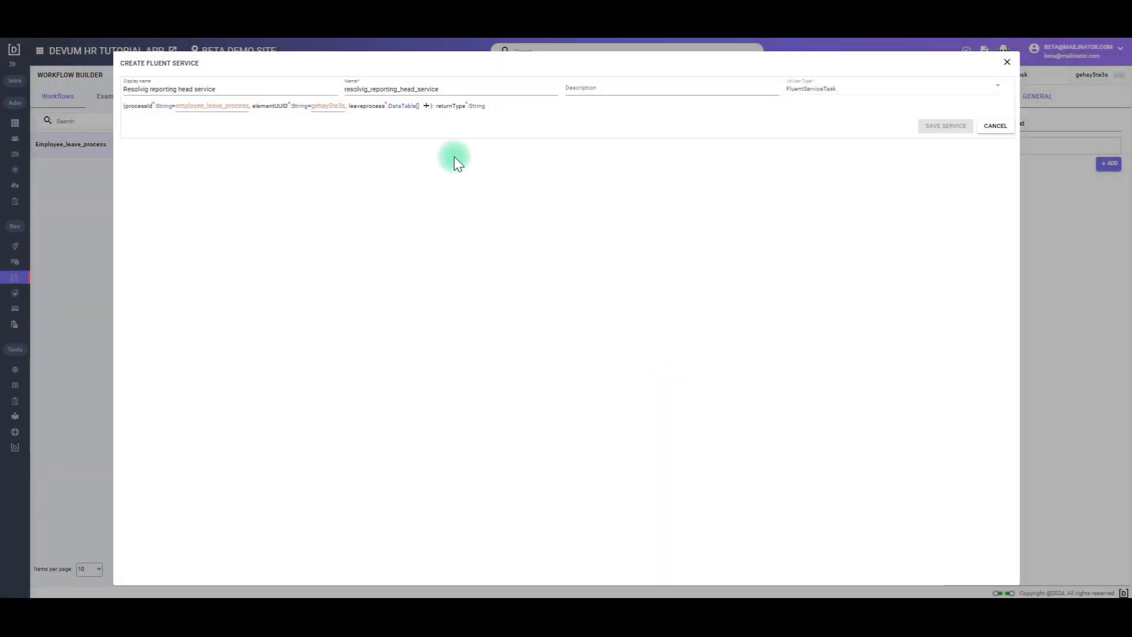
Step: Assign the leaveprocess entity schema to the DataTable property and save the fluent service
click(403, 112)
click(662, 313)
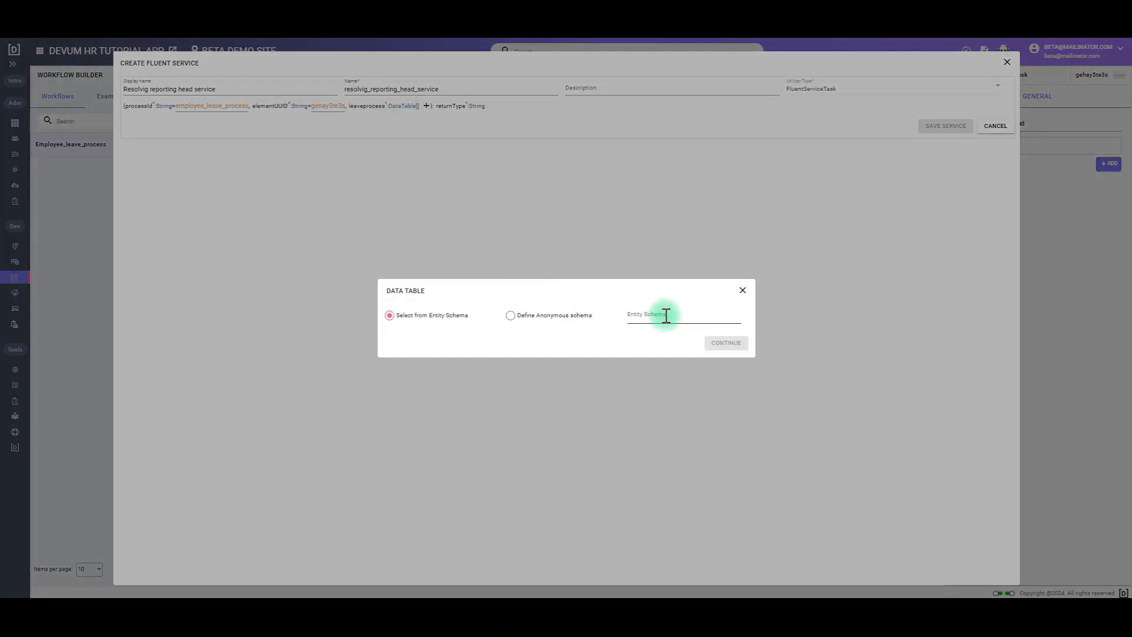
text(lea)
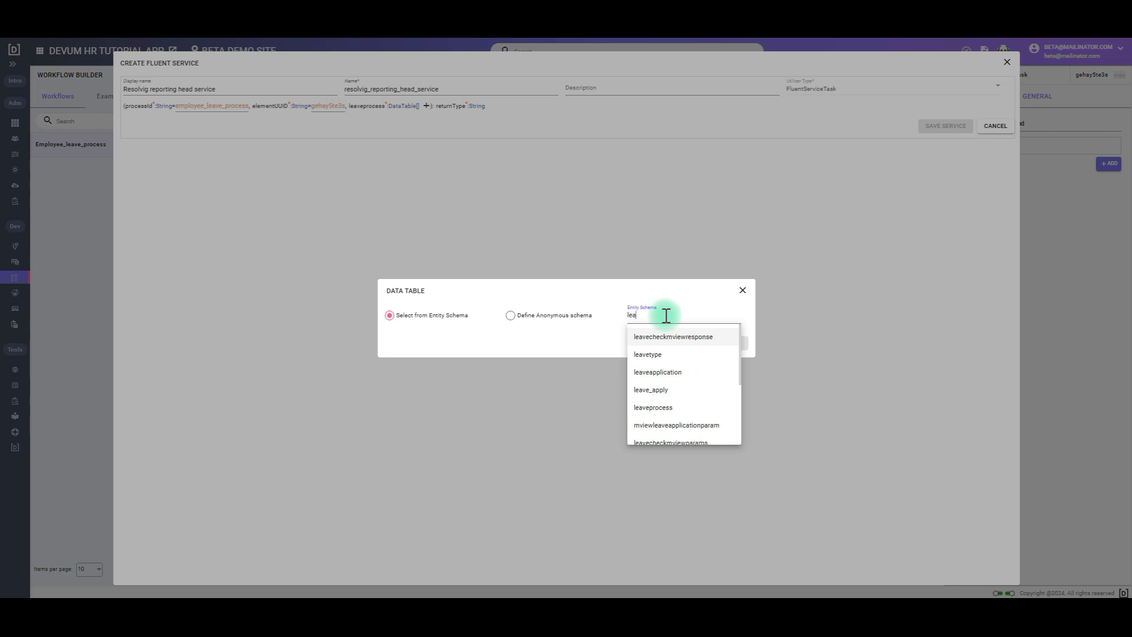
text(vepr)
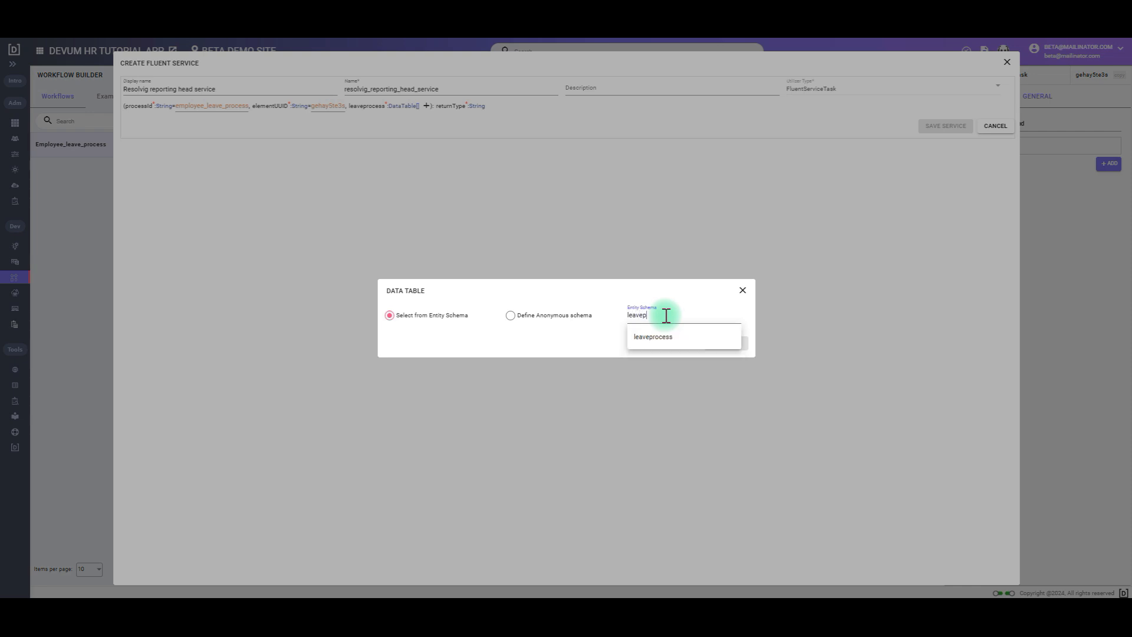
click(670, 335)
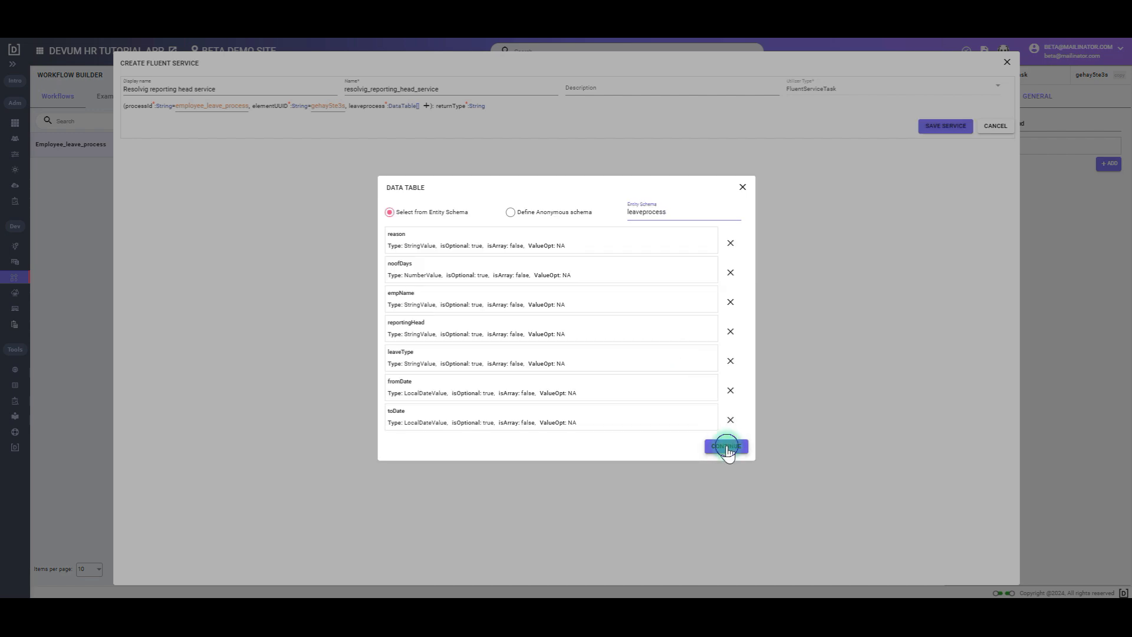
click(727, 446)
click(943, 131)
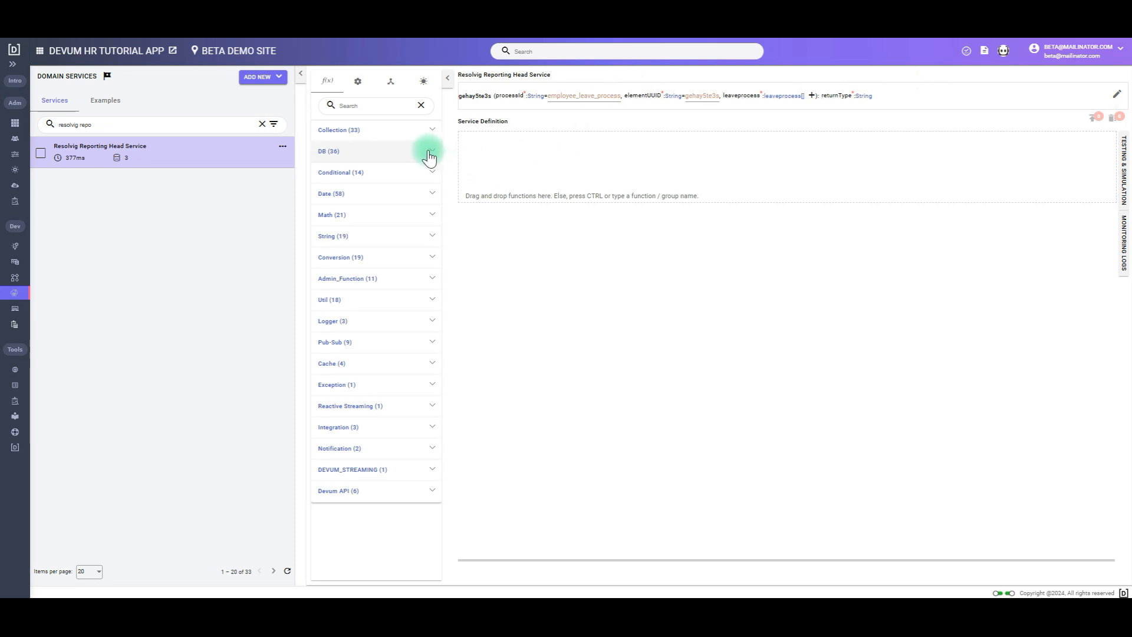
Step: Add the DbFilterOne database function to the service definition and set its entity schema to employee
click(428, 155)
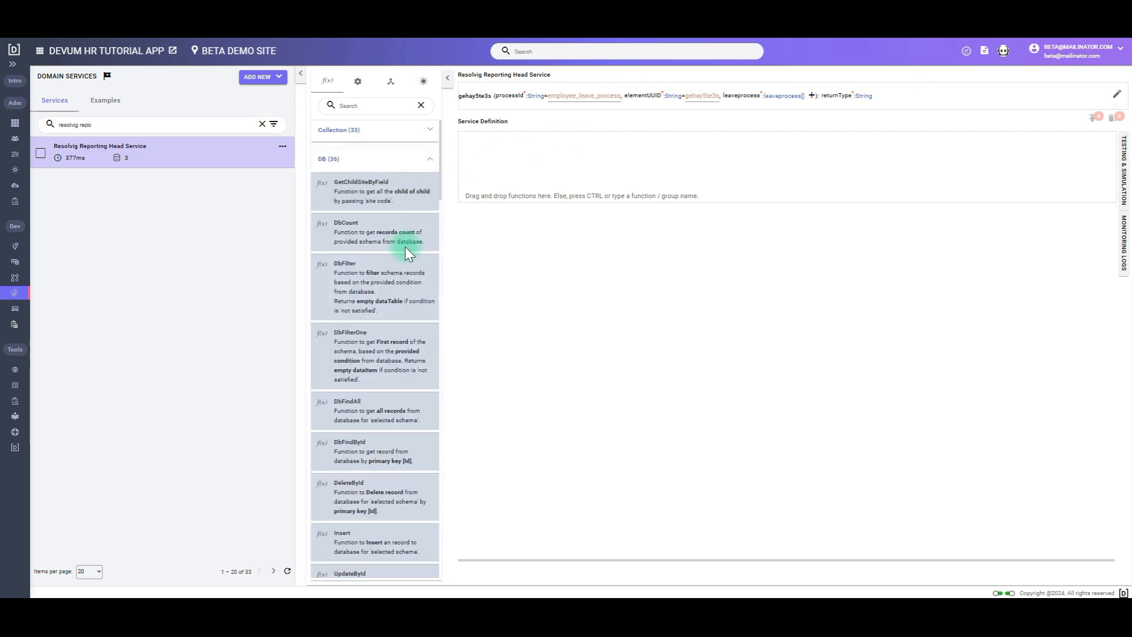
scroll(408, 254, down, 2)
drag(340, 222, 500, 185)
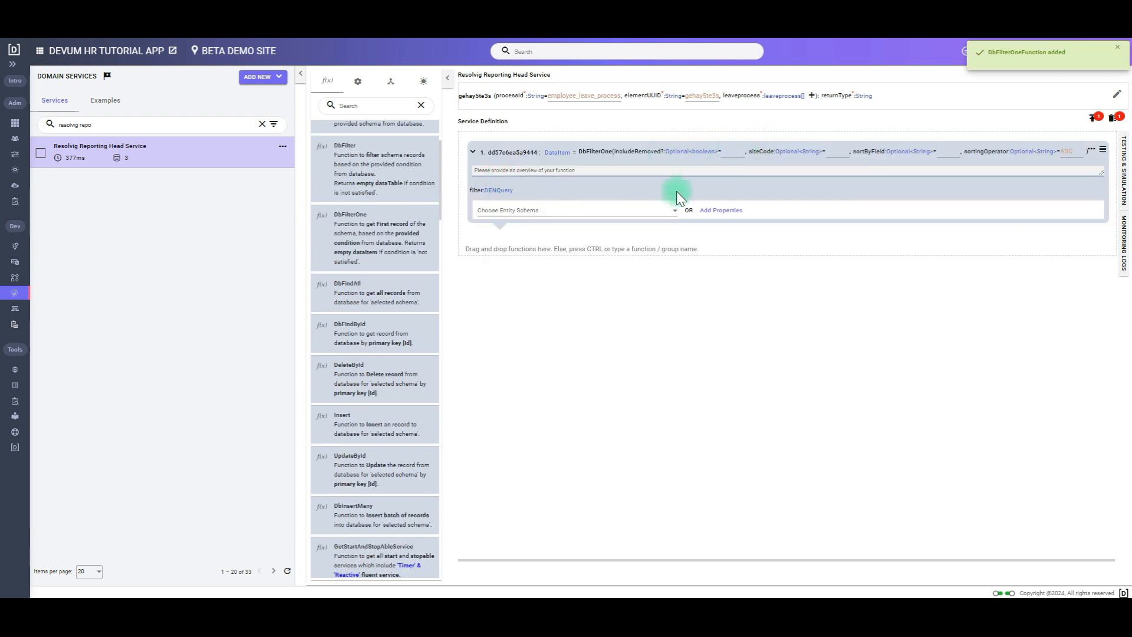
click(650, 210)
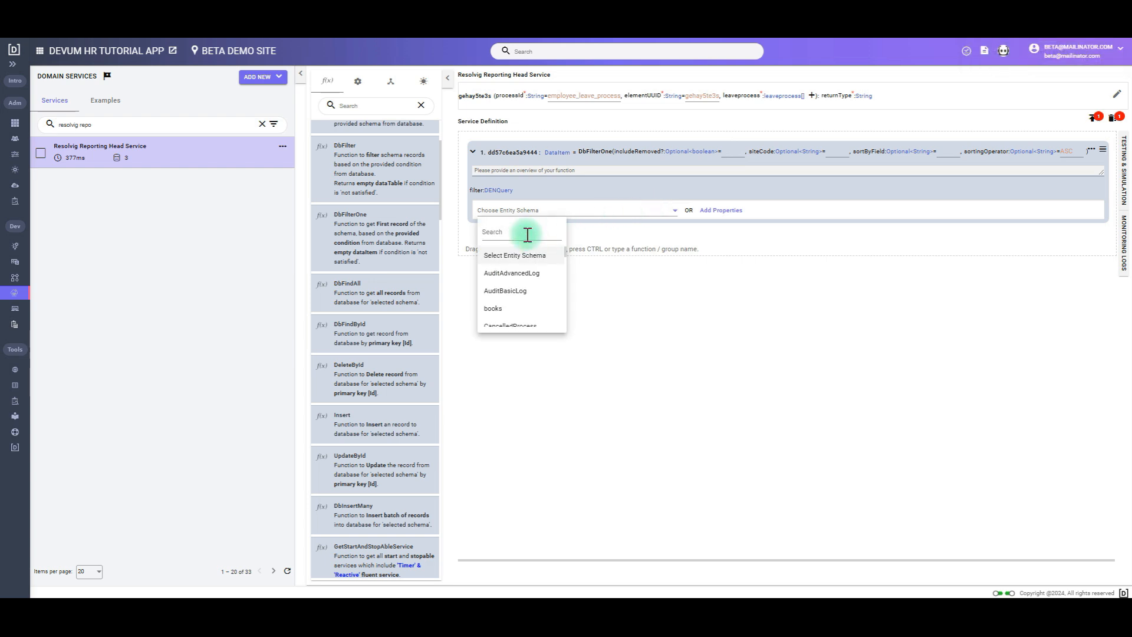
text(employee)
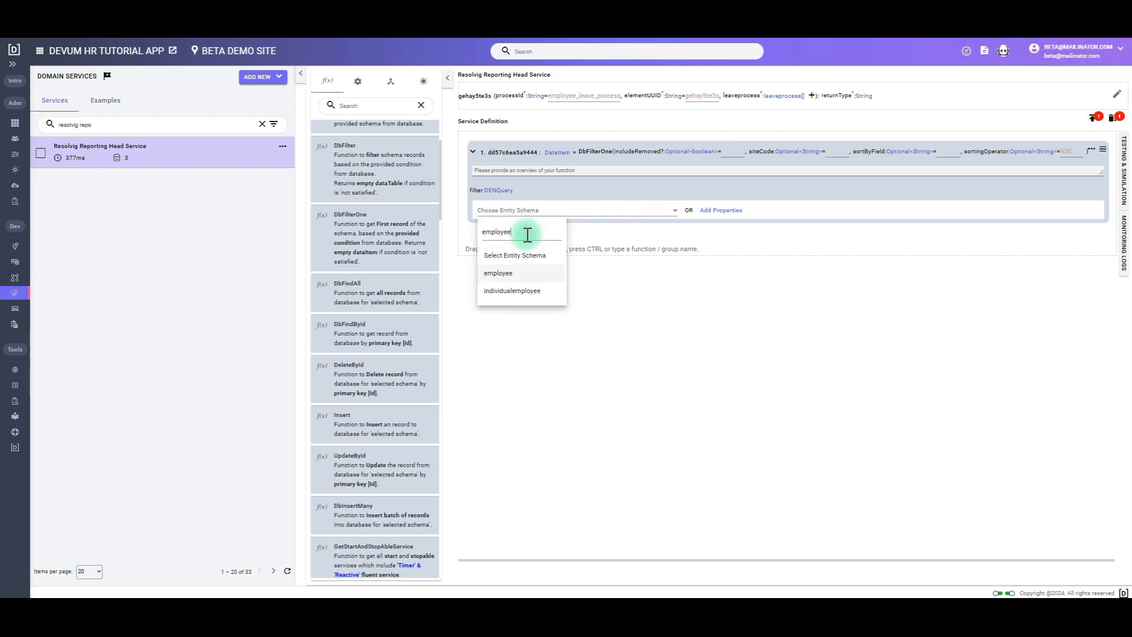
click(518, 273)
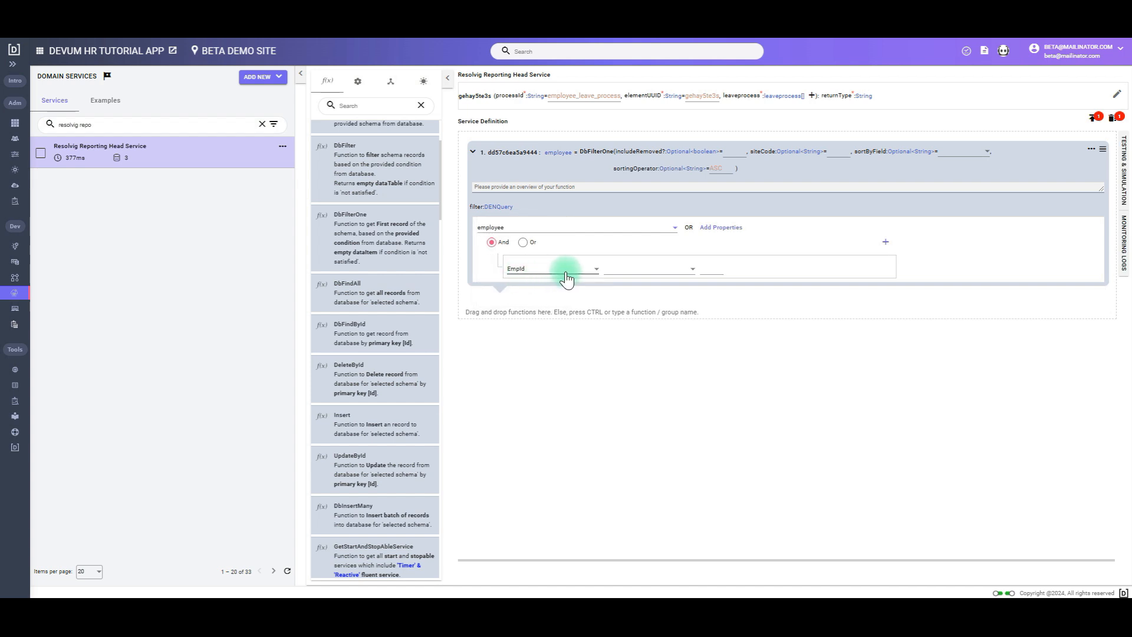
Step: Define the DbFilterOne filter condition as id EQUALS leaveprocess[0].reportingHead
click(566, 279)
scroll(542, 365, down, 3)
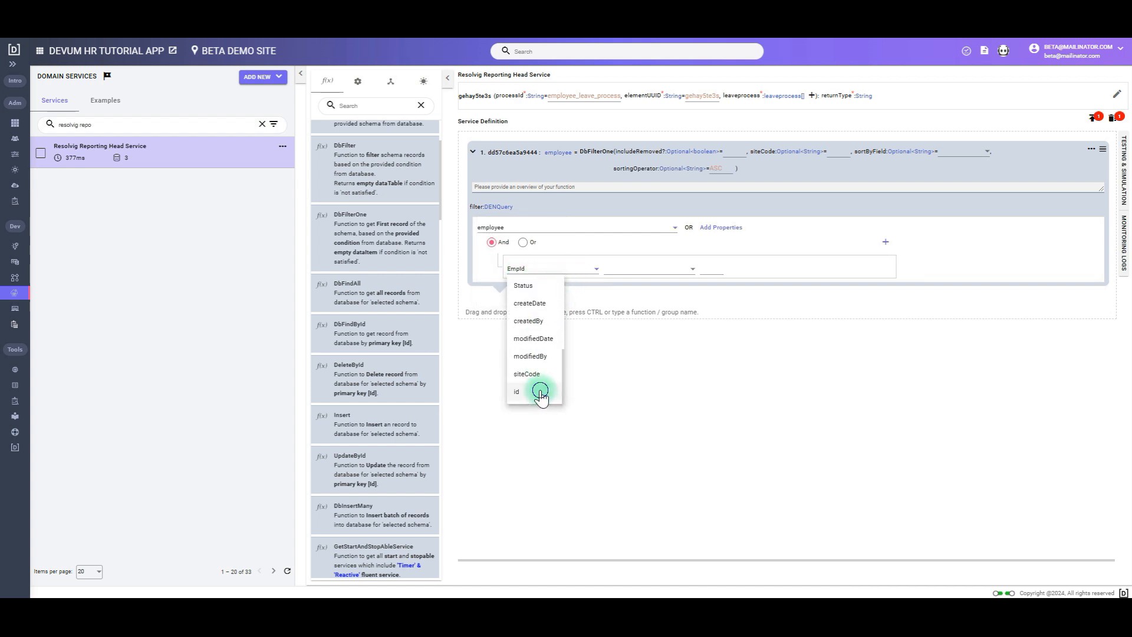
click(538, 388)
click(618, 283)
click(637, 289)
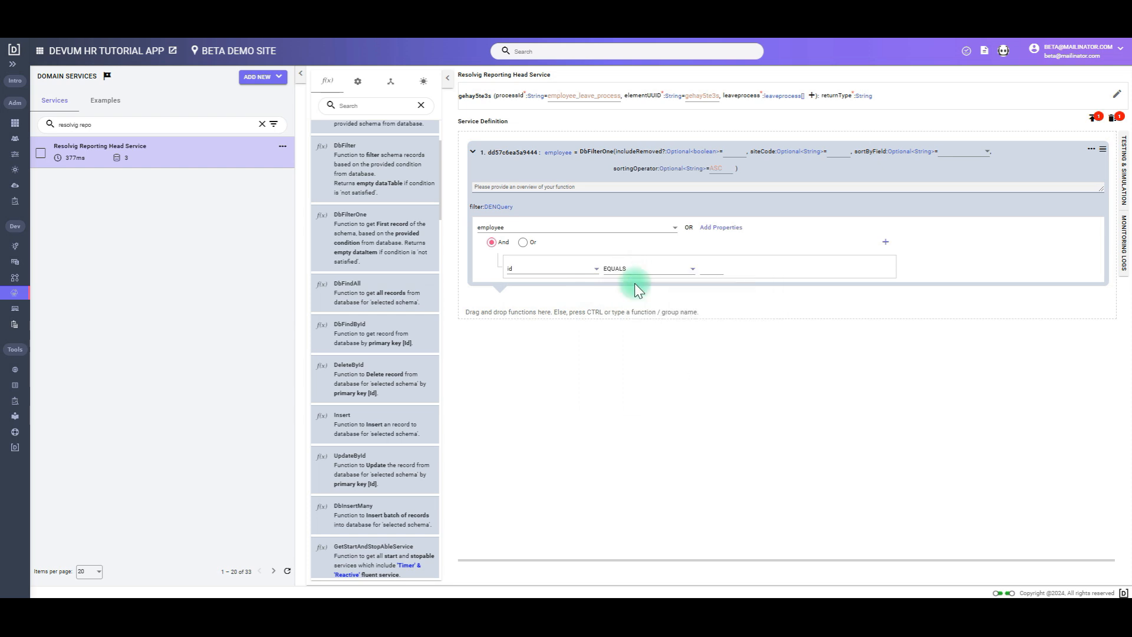
click(719, 268)
text(leav)
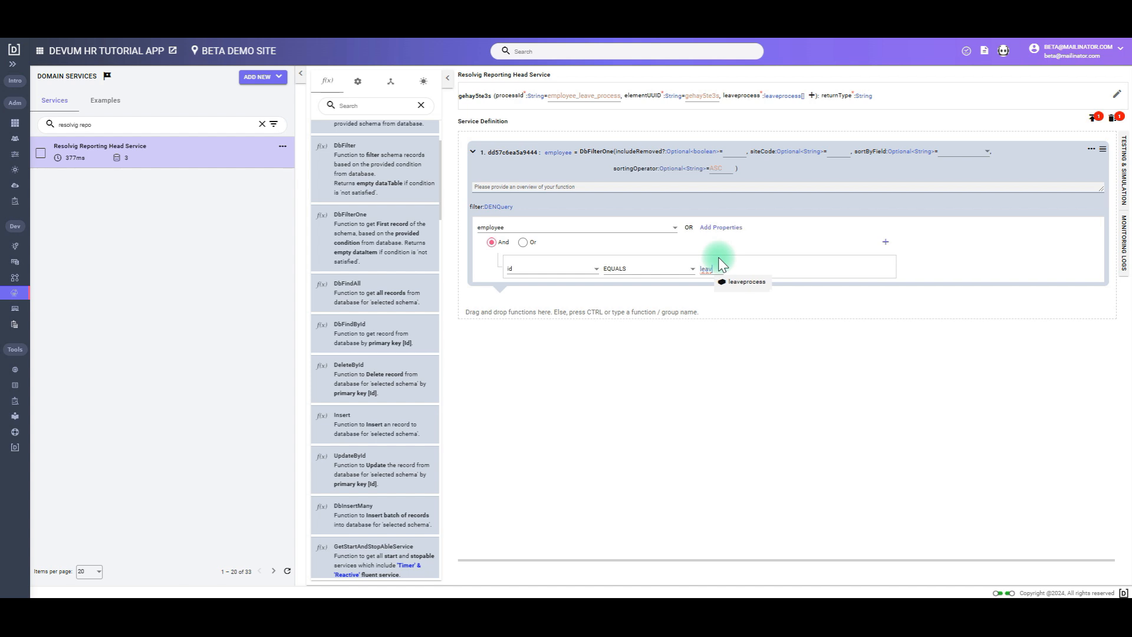
click(746, 282)
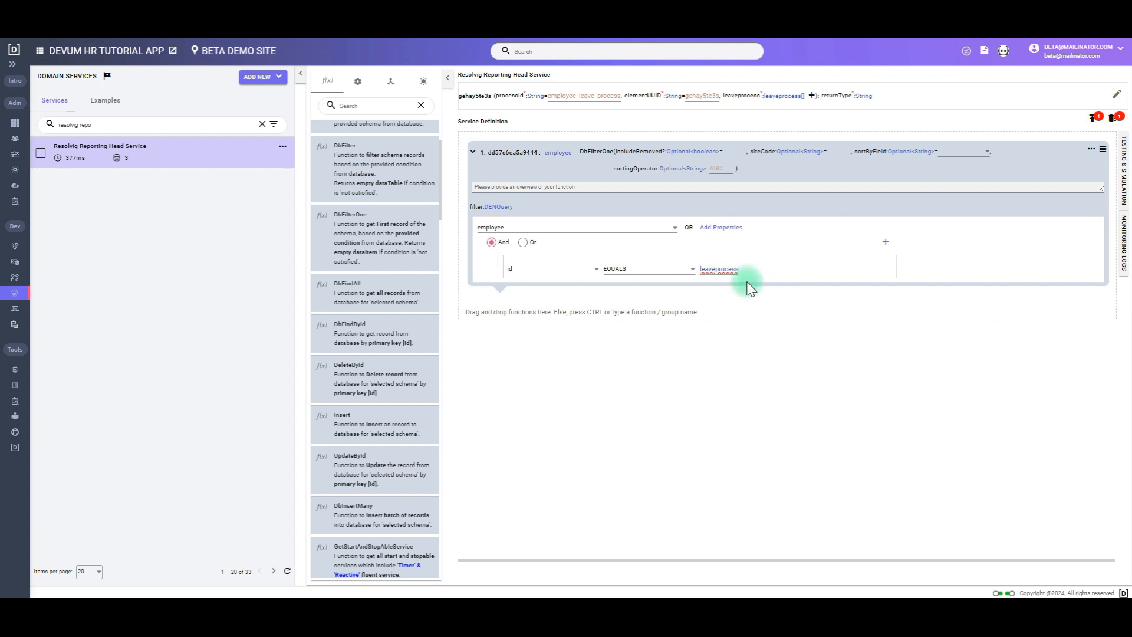
text([0].)
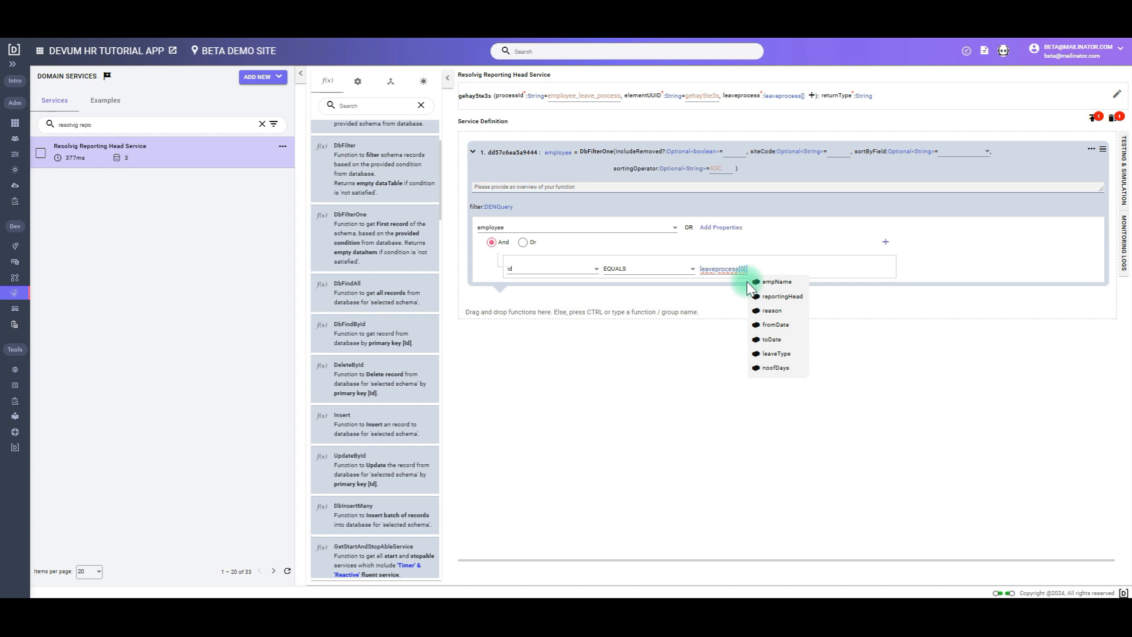
click(780, 296)
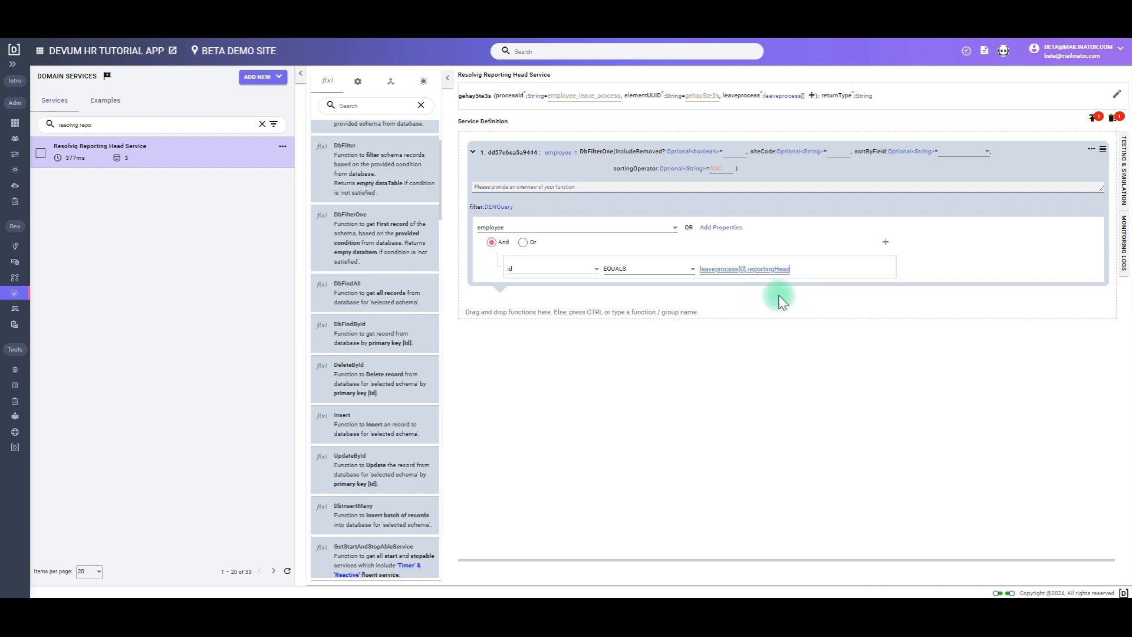
Step: Rename the employee DbFilterOne function's result variable to reportingHeadEmpDetails
double_click(517, 152)
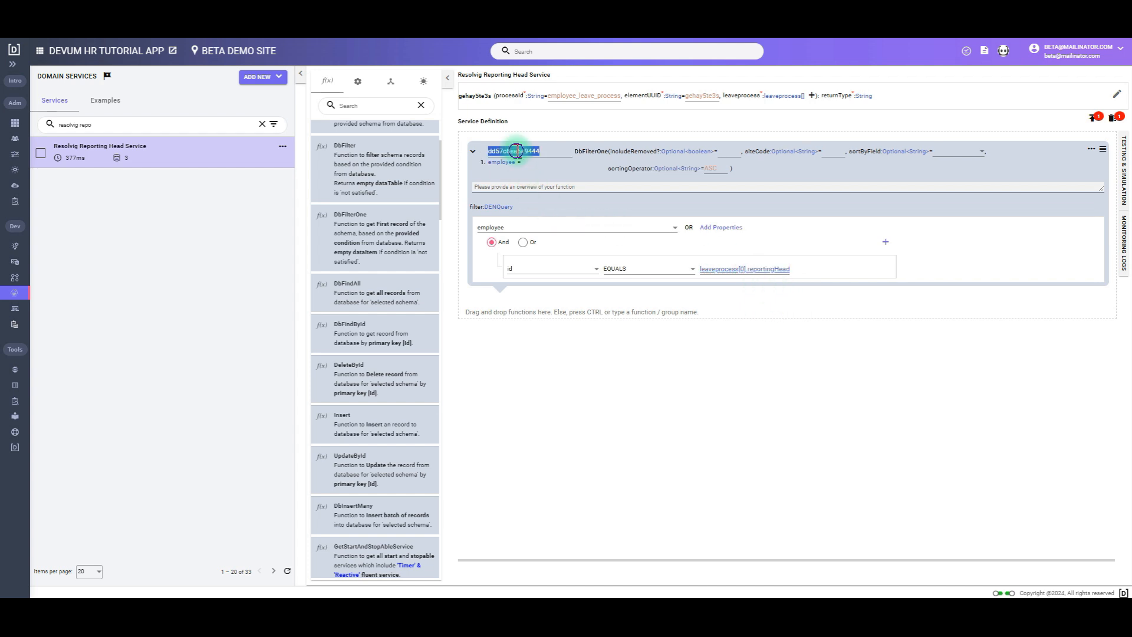
text(report)
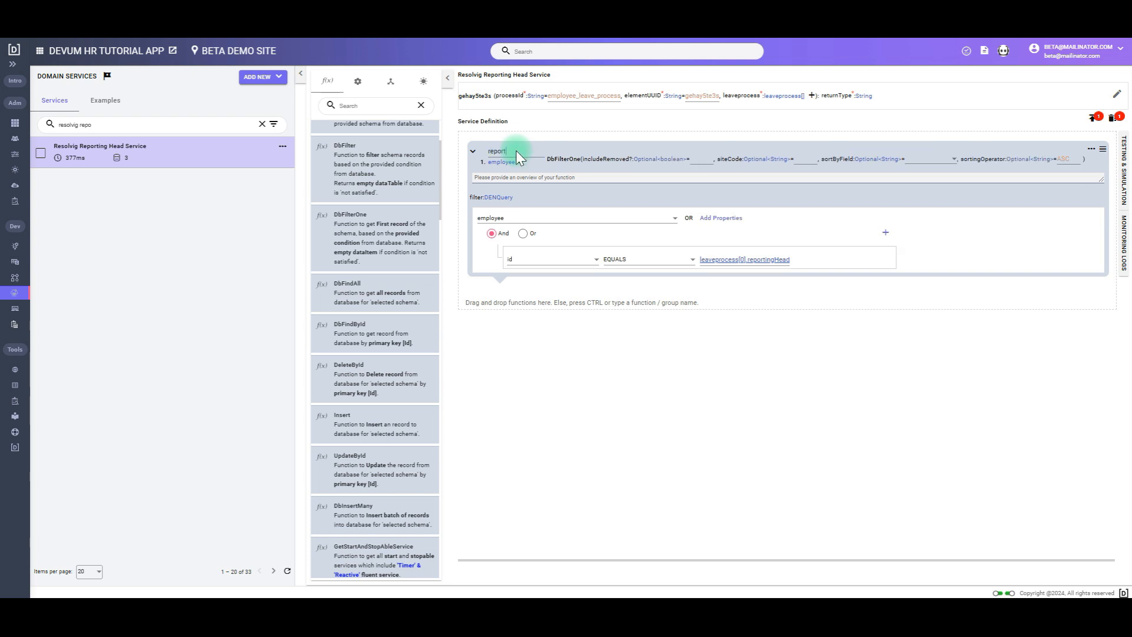
text(ingHe)
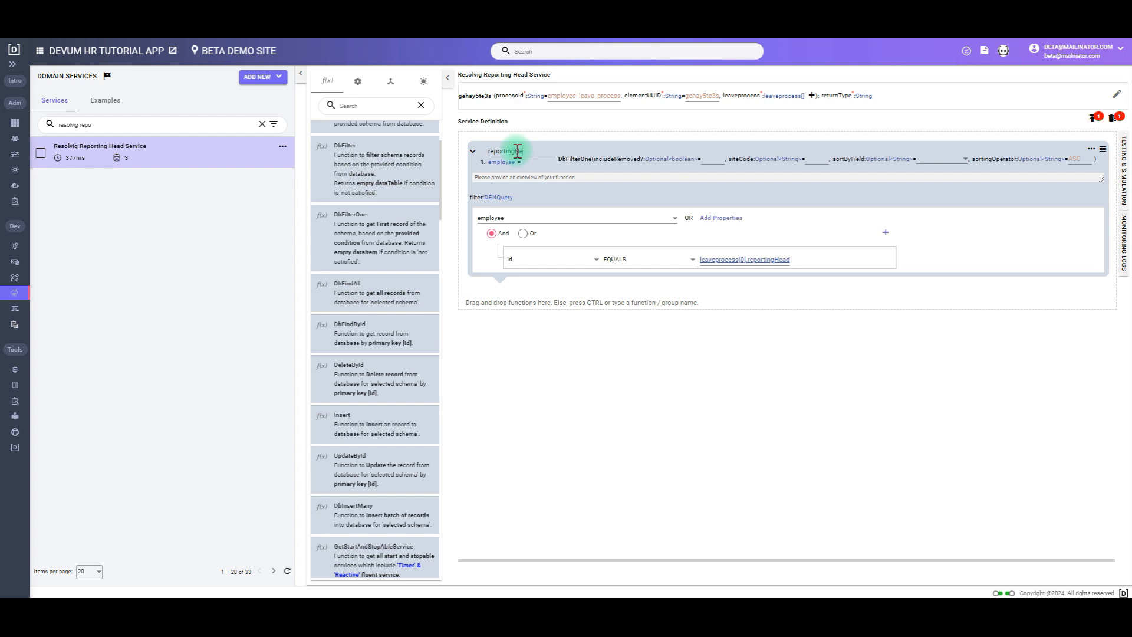
text(adEm)
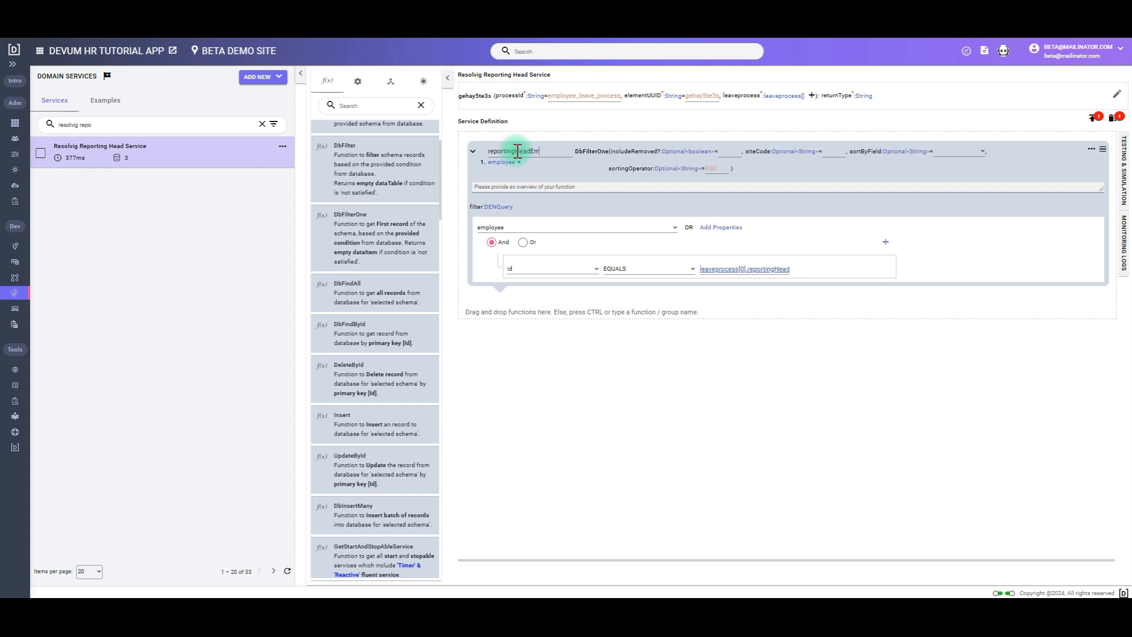
text(pDetails)
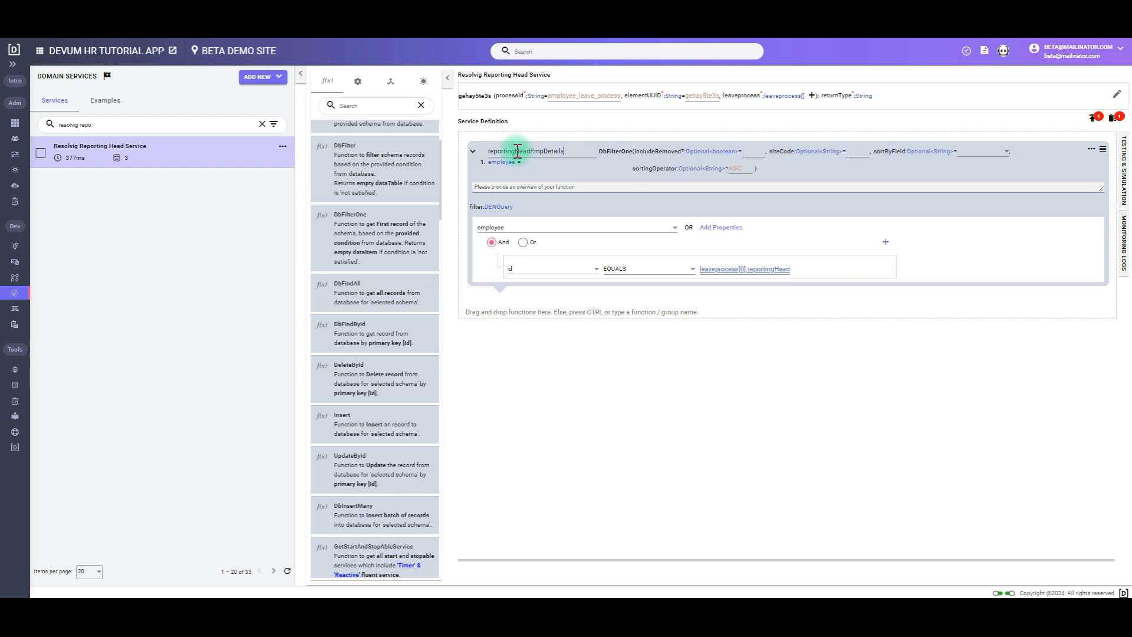
click(518, 152)
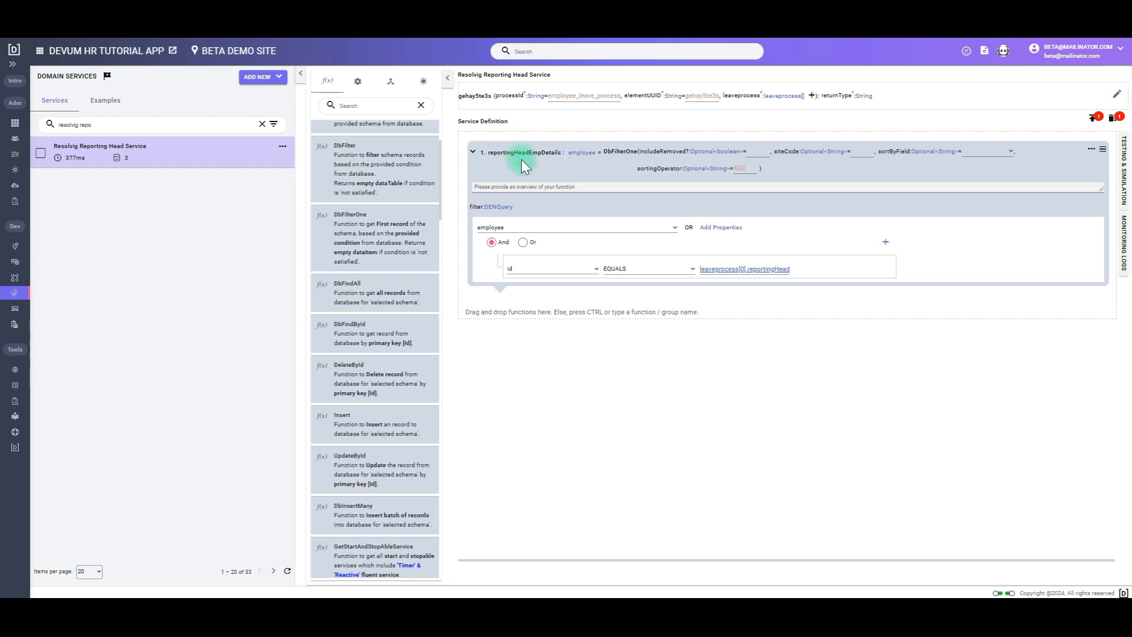
click(821, 175)
click(1055, 167)
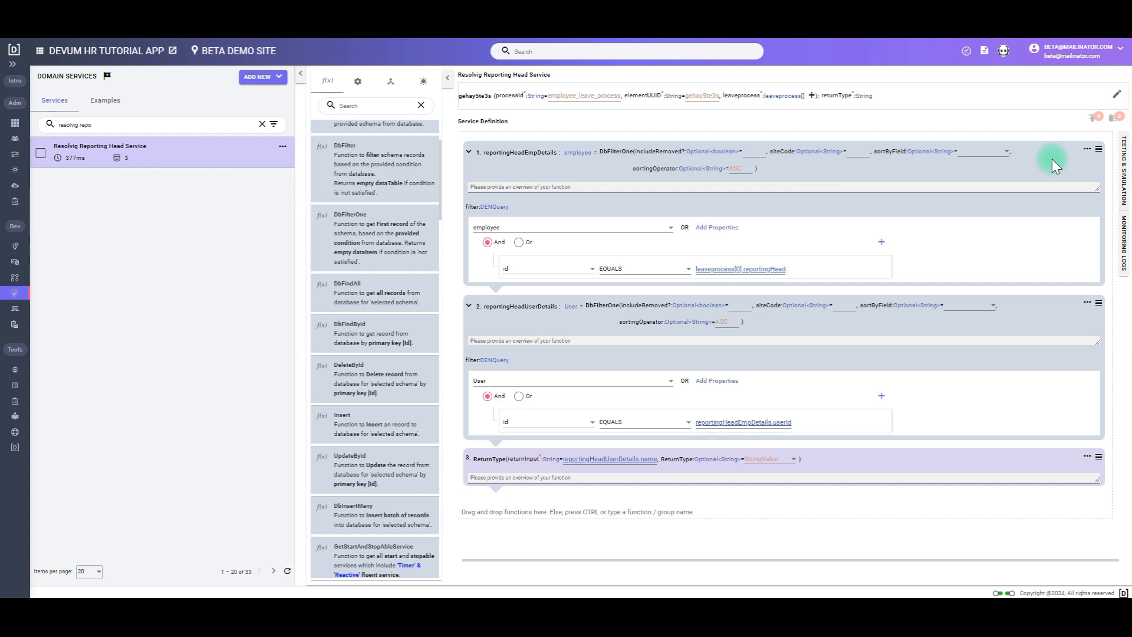
click(997, 342)
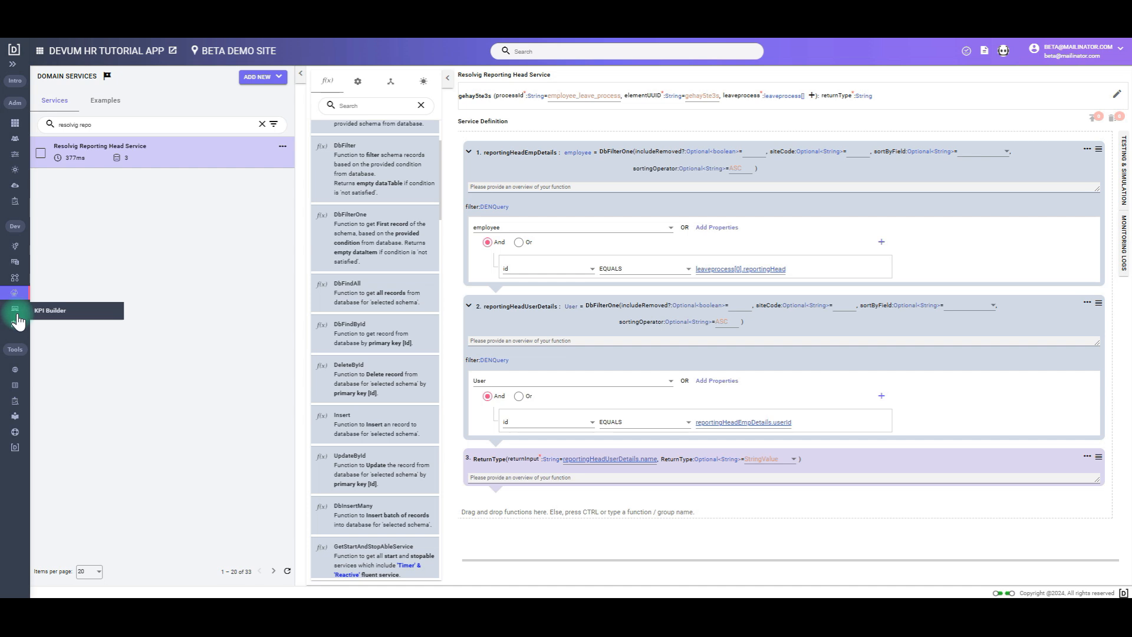
Step: In the Employee_leave_process workflow, connect StartEvent to the fluent service task and link that task to a new human user task
click(18, 287)
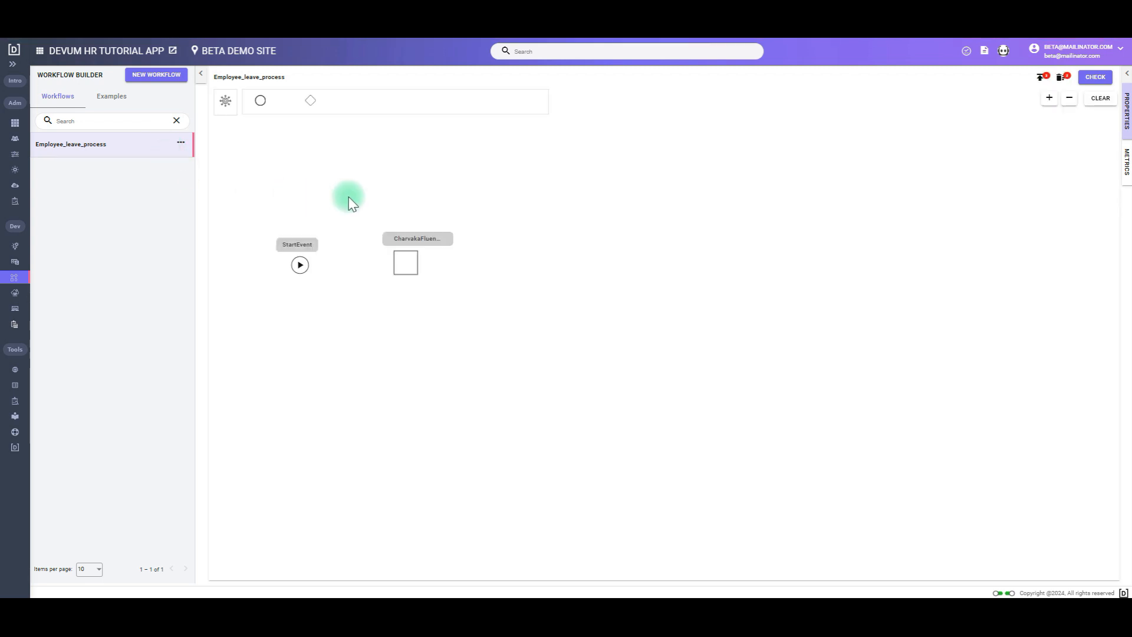
drag(311, 275, 396, 270)
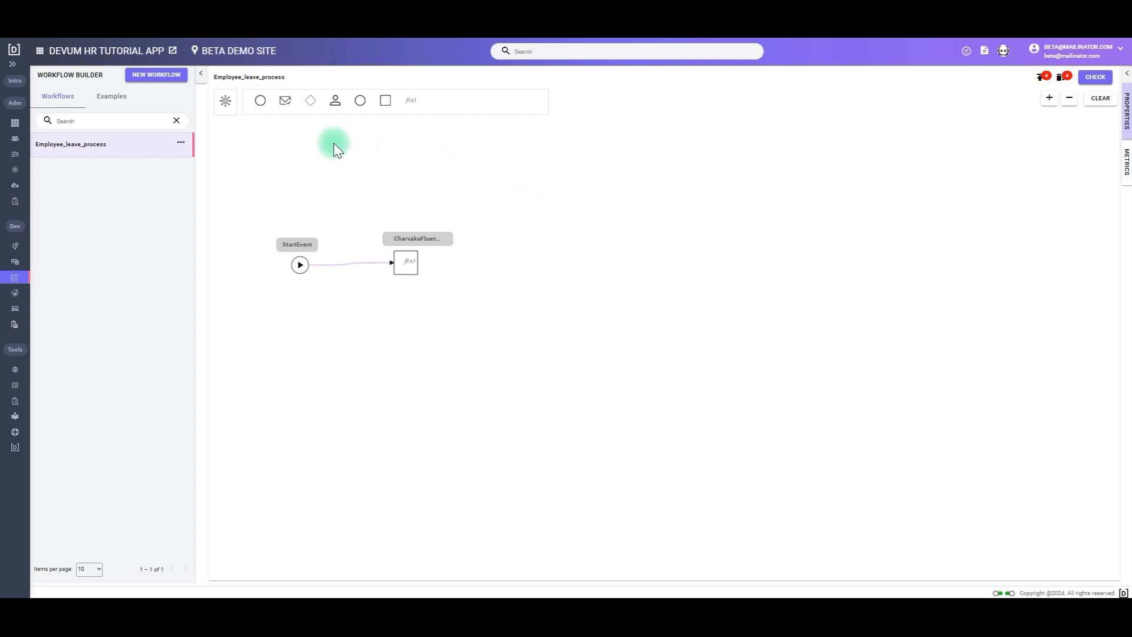
drag(336, 105, 510, 271)
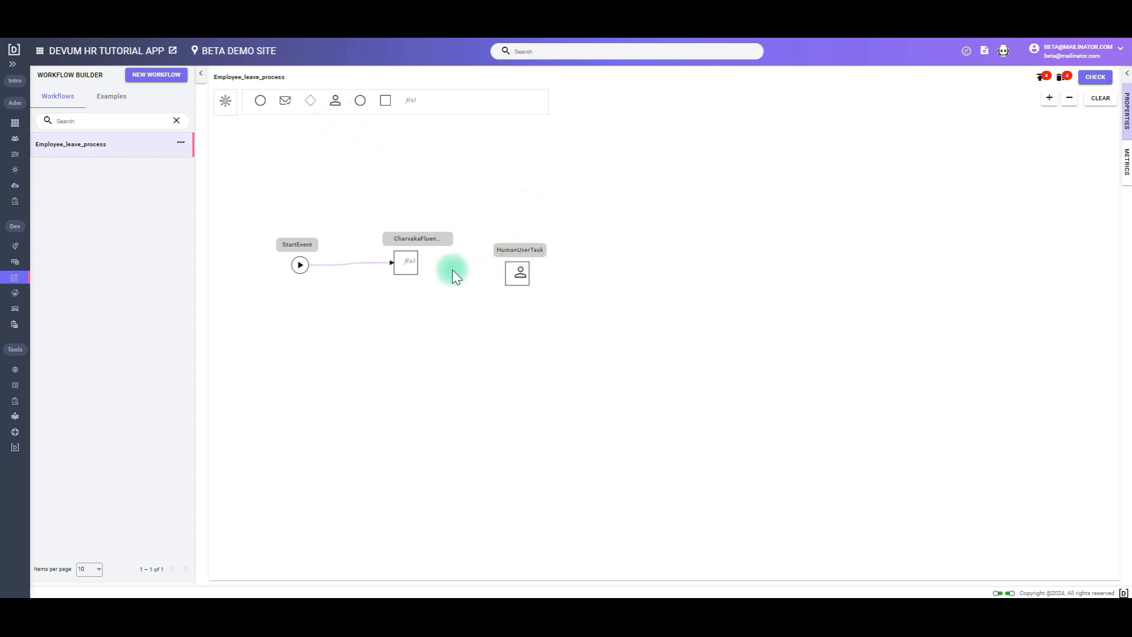
drag(419, 271, 523, 281)
click(517, 273)
Step: Rename the fluent service task to resolvedReportingHead and the human user task to reportingHead
double_click(435, 239)
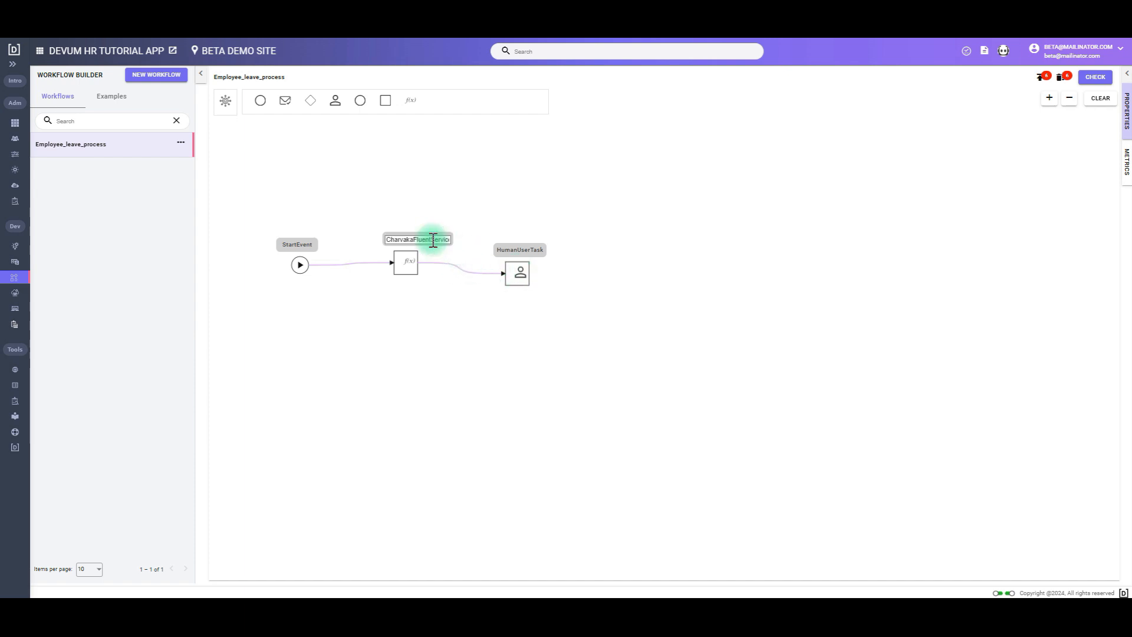
text(ResolvedReportingHead)
key(Return)
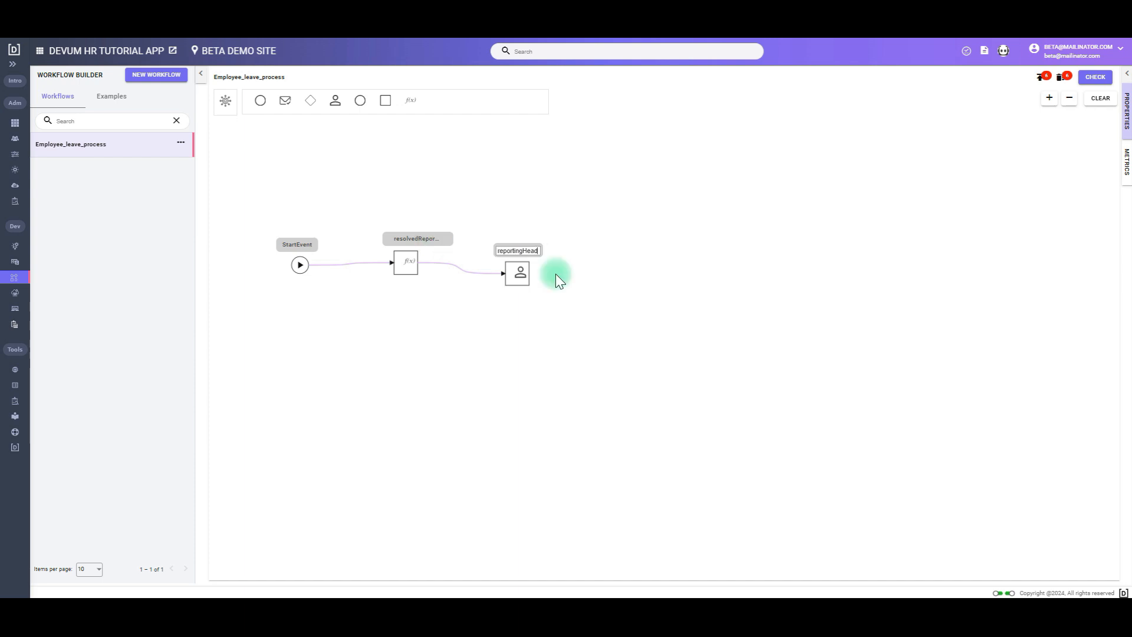
click(527, 264)
Step: Set the reportingHead task's form variable name to leaveprocess
click(518, 276)
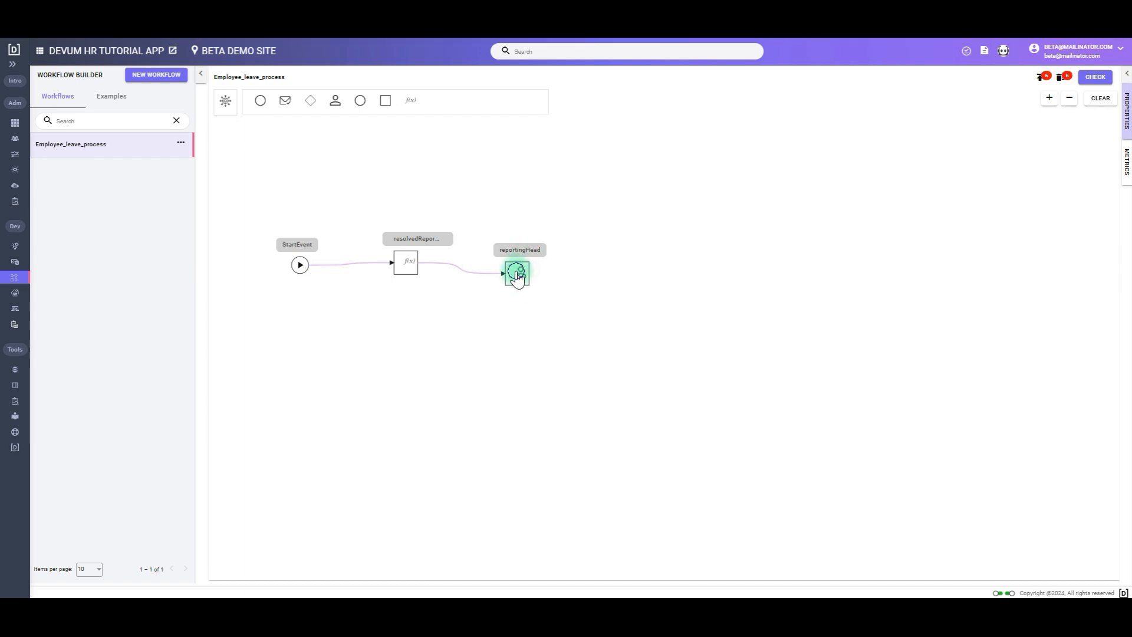
click(1127, 73)
click(1020, 125)
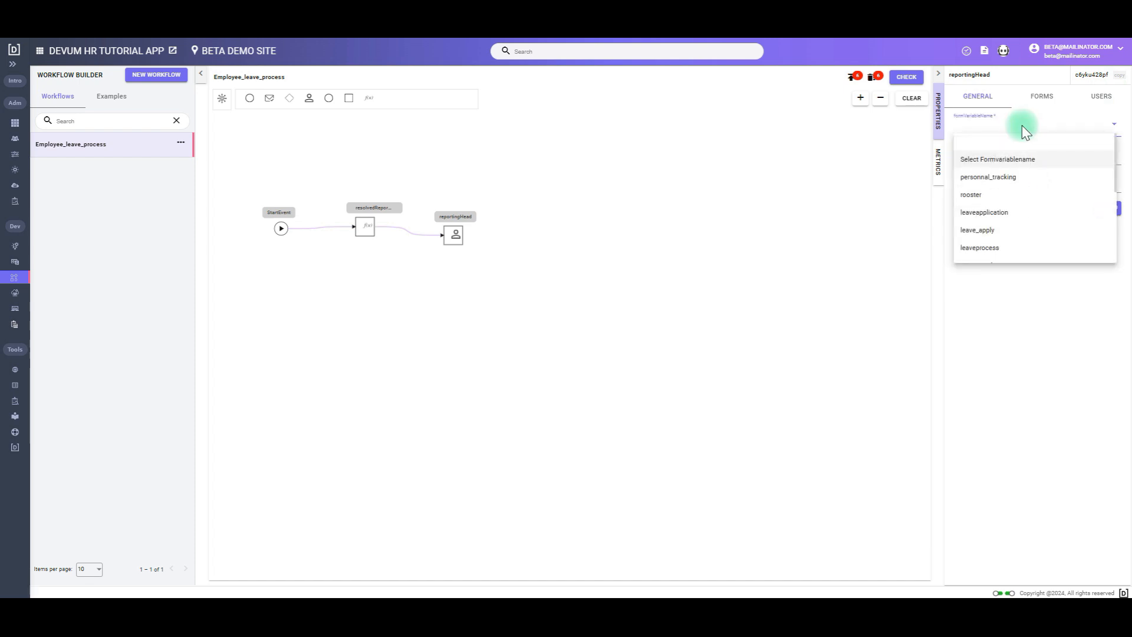
click(1006, 248)
Step: Define an action named Accept with the value accept on the reportingHead task and delete its empty field row
click(994, 239)
text(Accept)
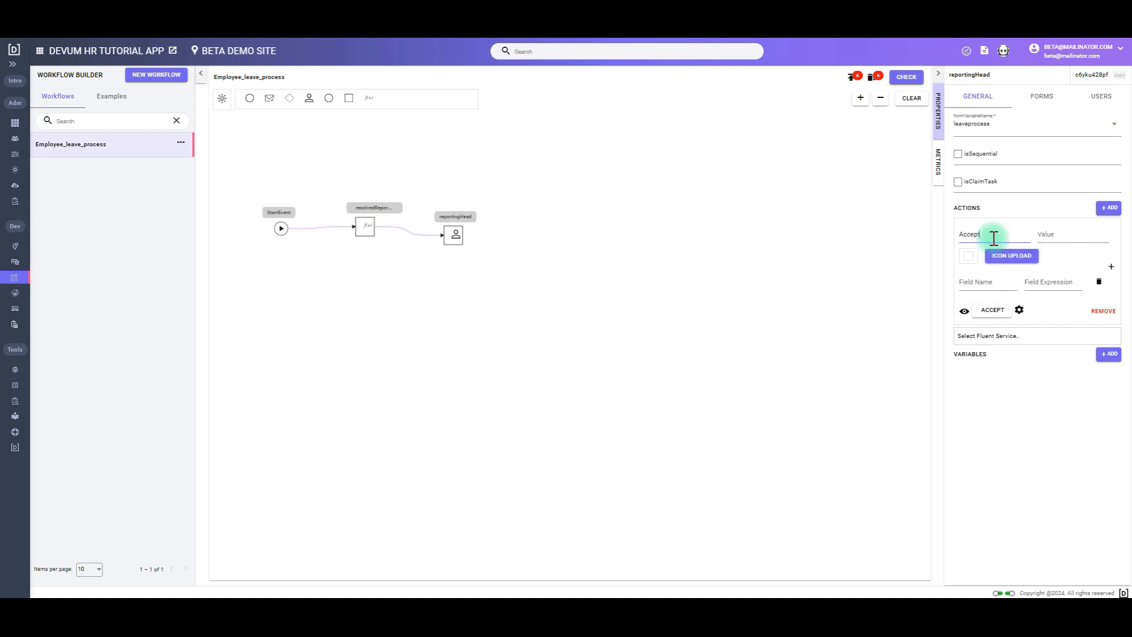
click(1055, 233)
text(accept)
click(1098, 281)
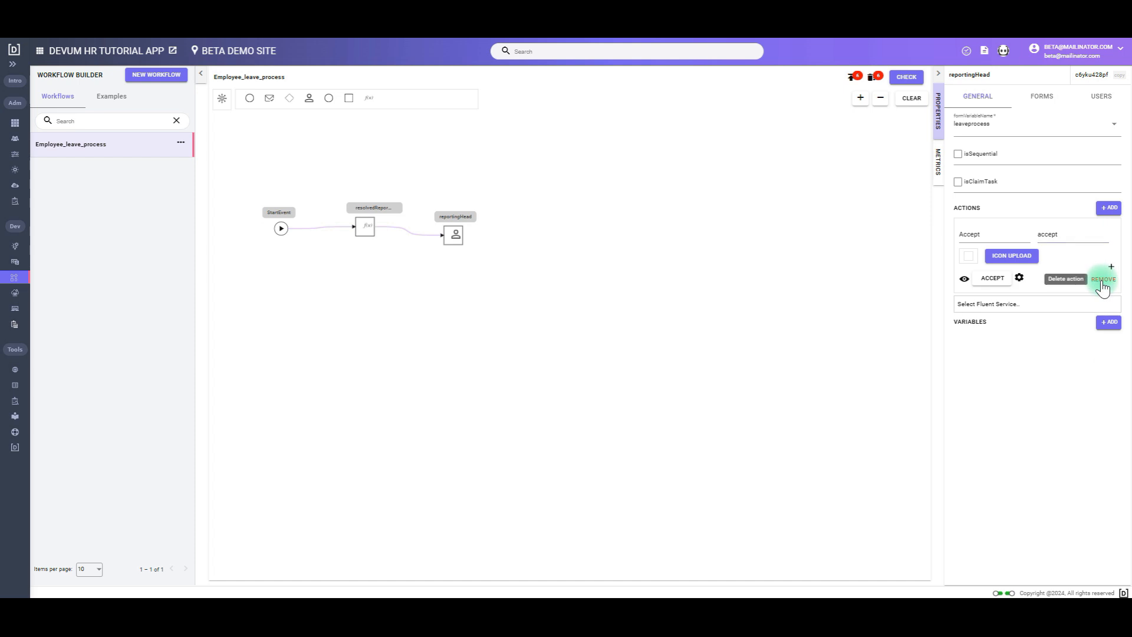
Step: Add a second action entry to the reportingHead task and color the Accept action green
click(1108, 208)
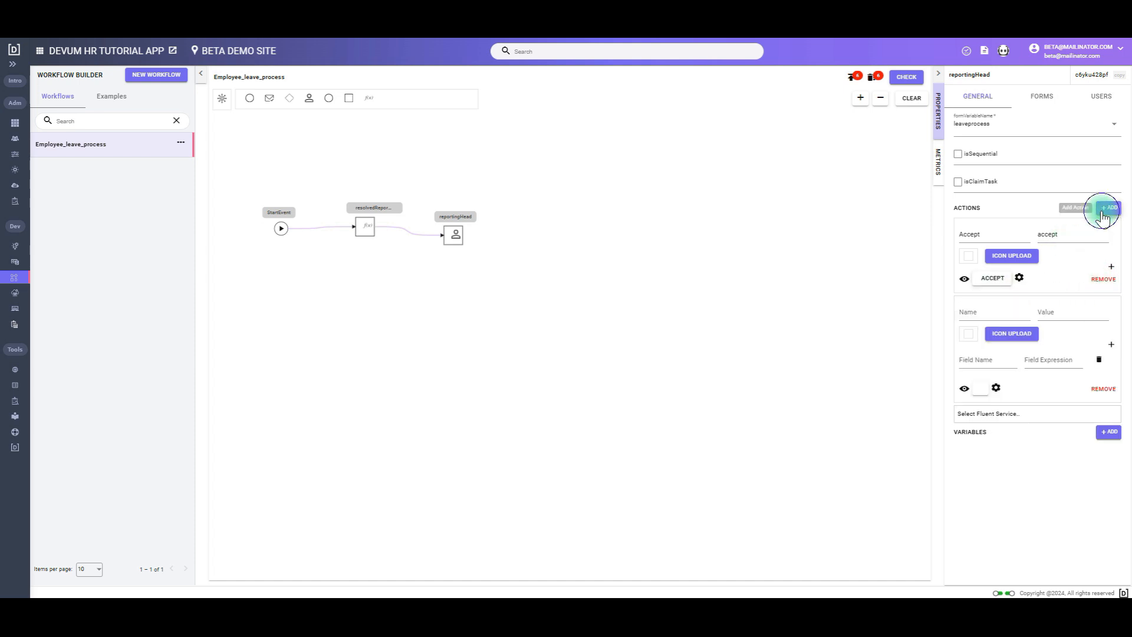
click(969, 256)
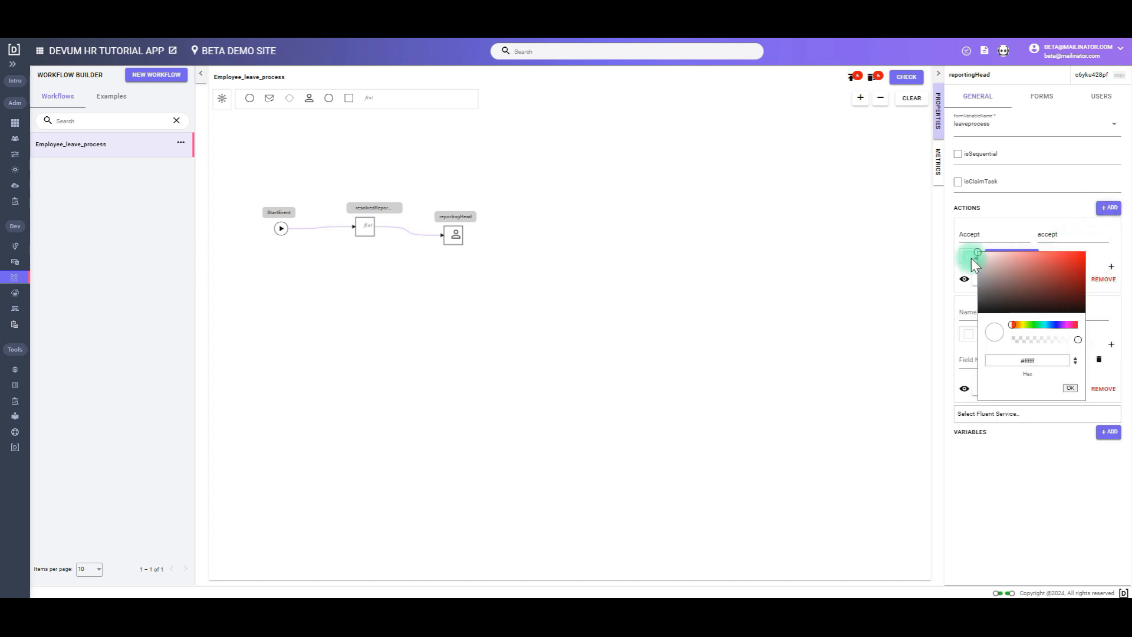
click(1033, 325)
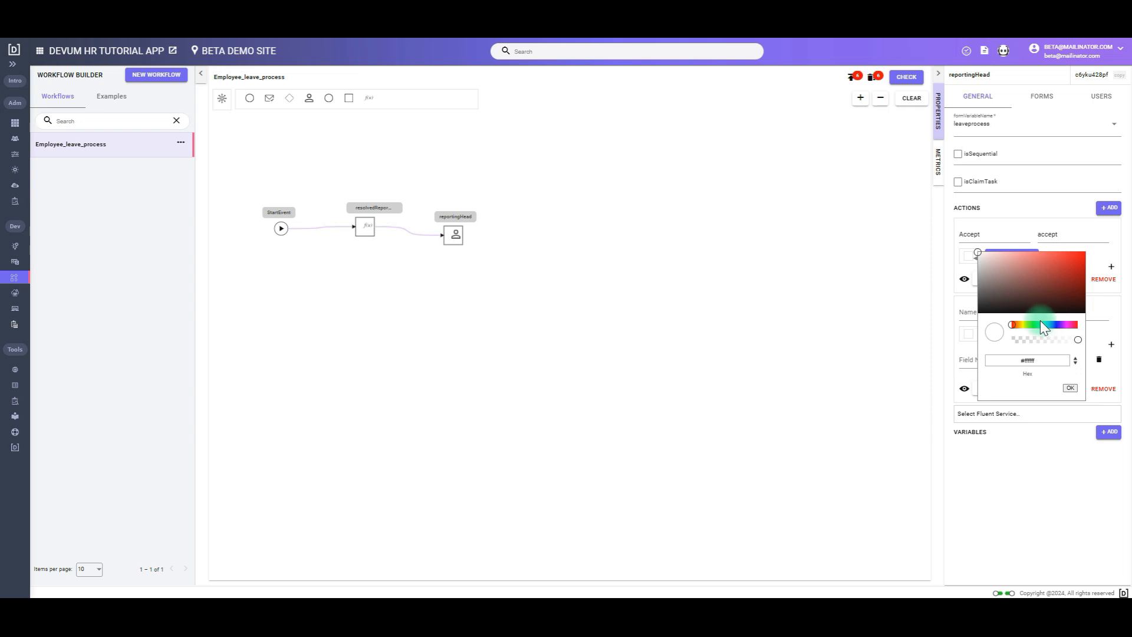
click(1076, 257)
click(1071, 388)
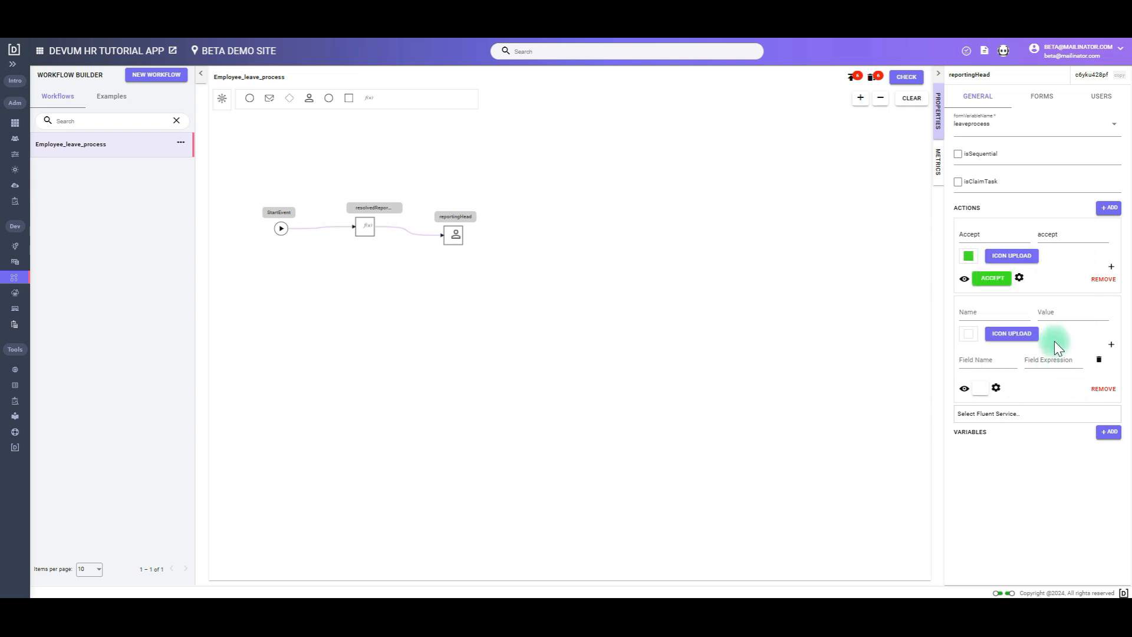
Step: Name the second action Reject and give it the value reject
click(991, 316)
text(Reject)
click(1054, 313)
text(reject)
Step: Change the Accept action's value to yes and the Reject action's value to no
click(1049, 234)
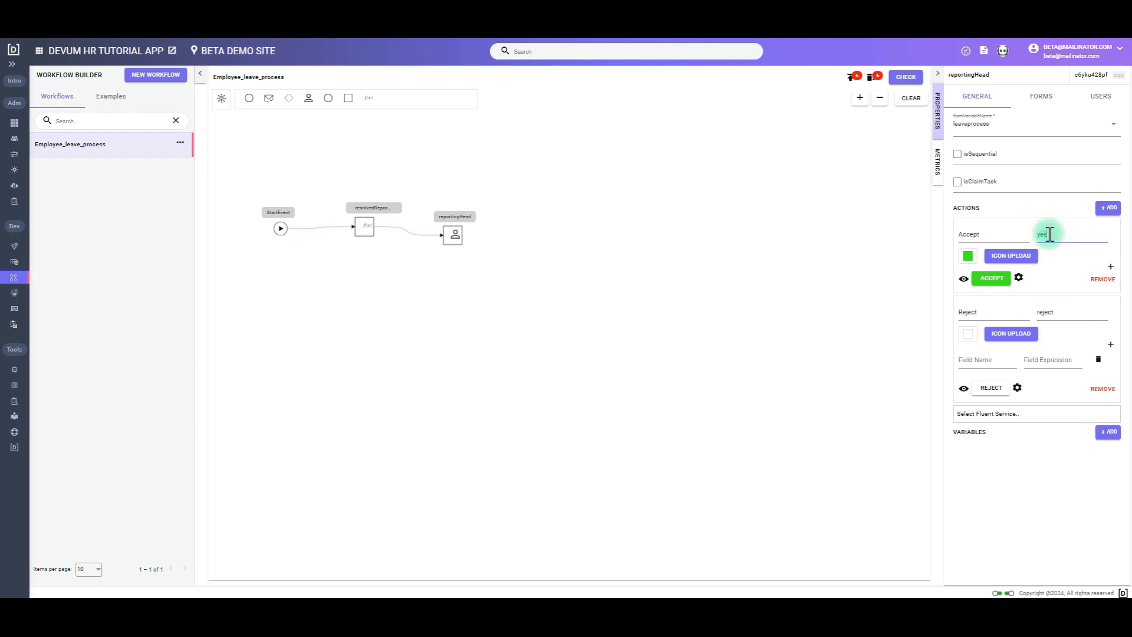
double_click(1044, 312)
text(no)
Step: Color the Reject action red and delete its empty field row
click(968, 334)
click(1075, 335)
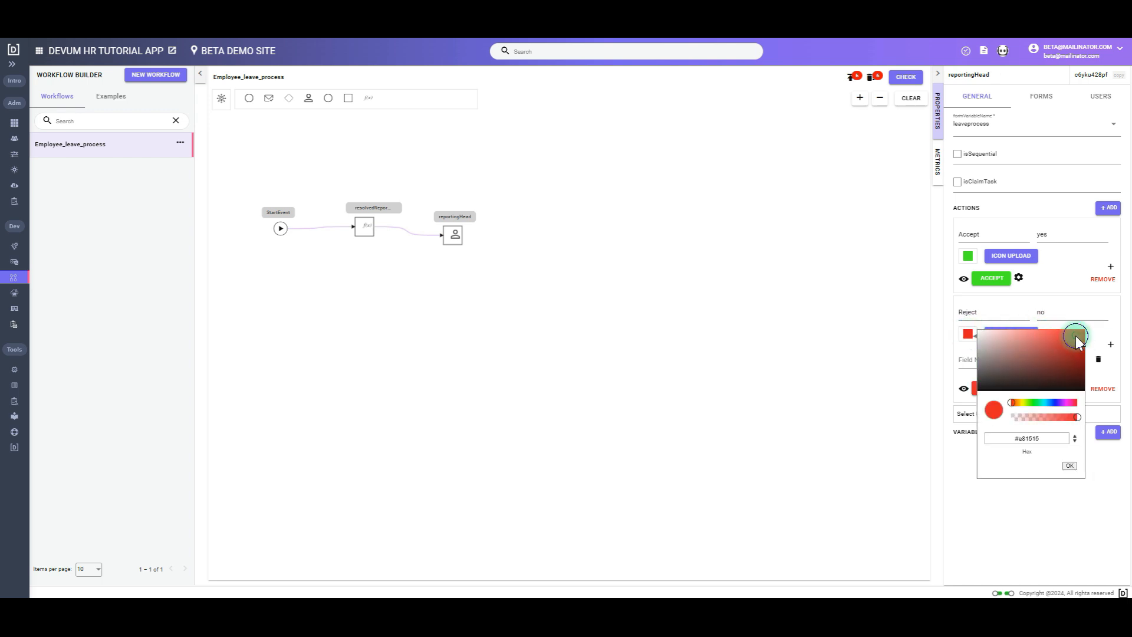
click(1068, 467)
click(1099, 361)
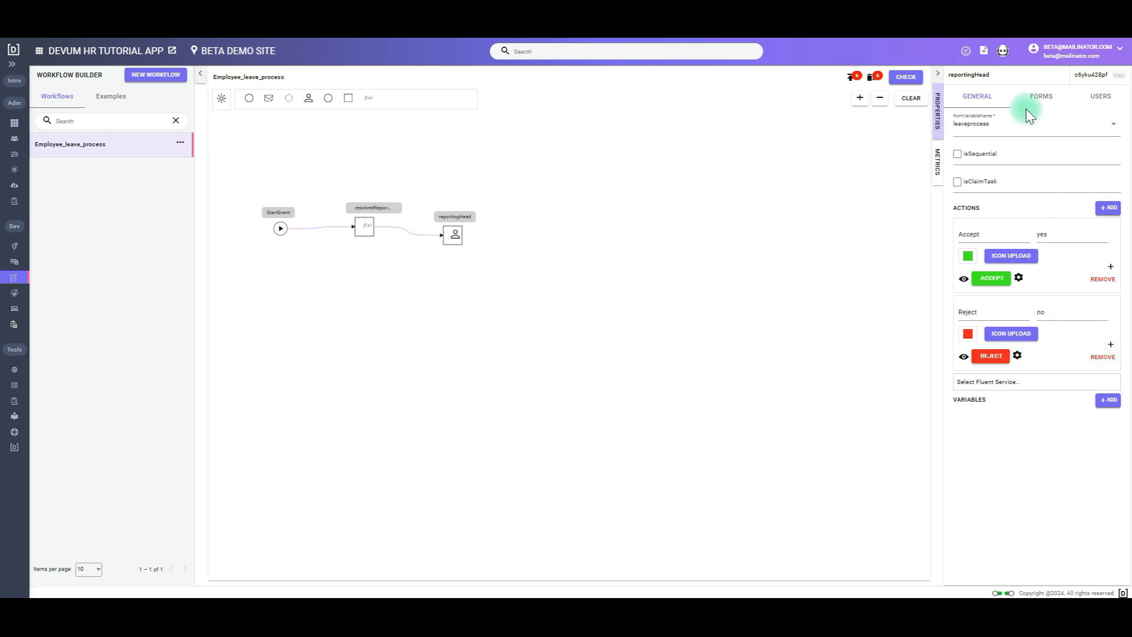
Step: Use the LeaveProcess form for the reportingHead task and enable Show/Hide for empName, leaveType, reason, fromDate, toDate and noofDays
click(1041, 99)
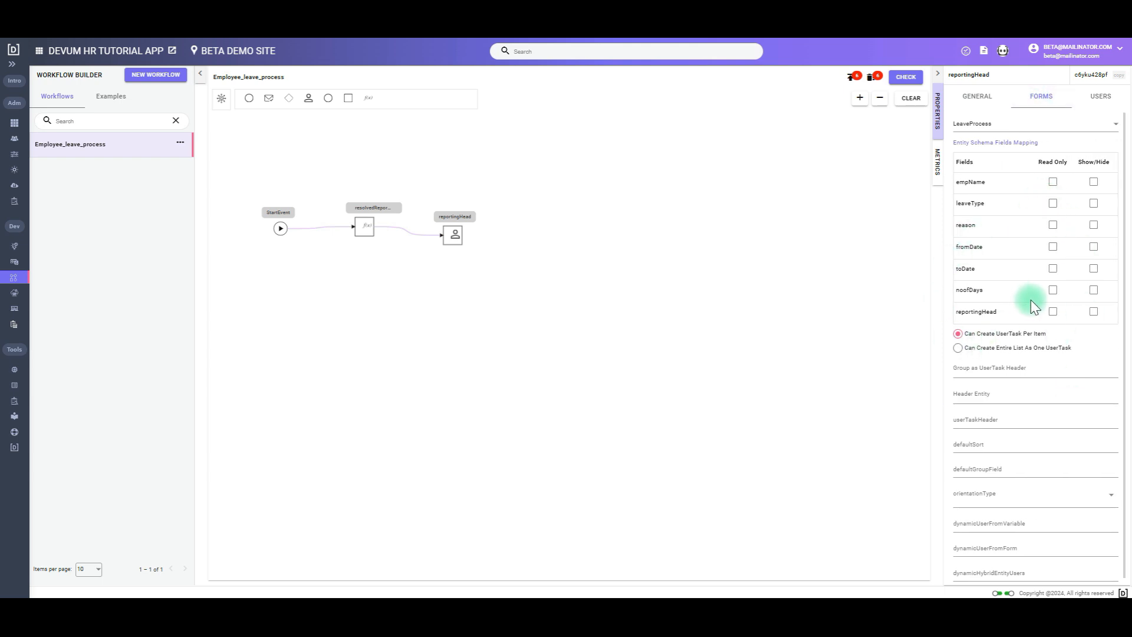
click(1093, 182)
click(1094, 204)
click(1094, 225)
click(1094, 247)
click(1094, 270)
click(1094, 290)
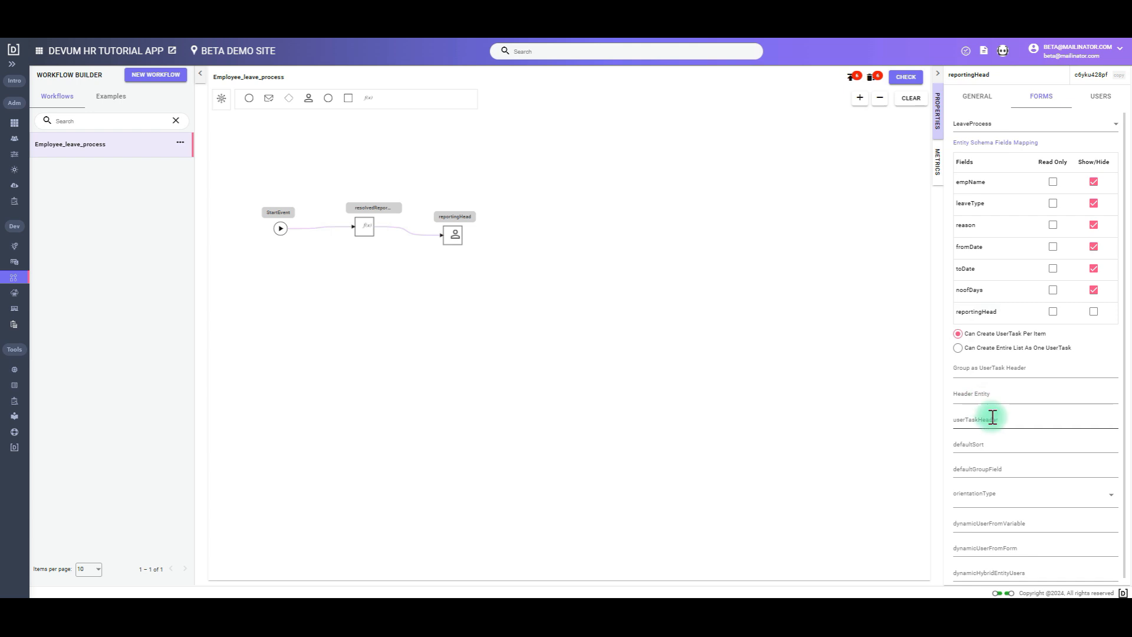
Step: Set userTaskHeader to reportingHeadTakingAction and dynamicUserFromVariable to ${Variable.resolved_reporting_head.value()}$ for the reportingHead task
scroll(1016, 417, down, 1)
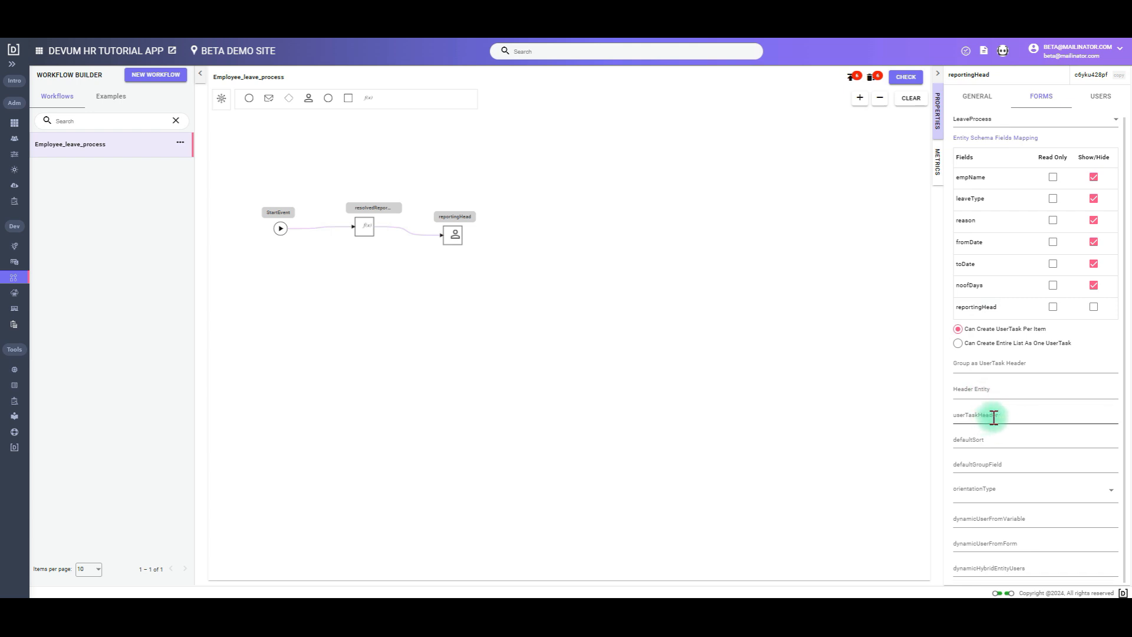
click(993, 417)
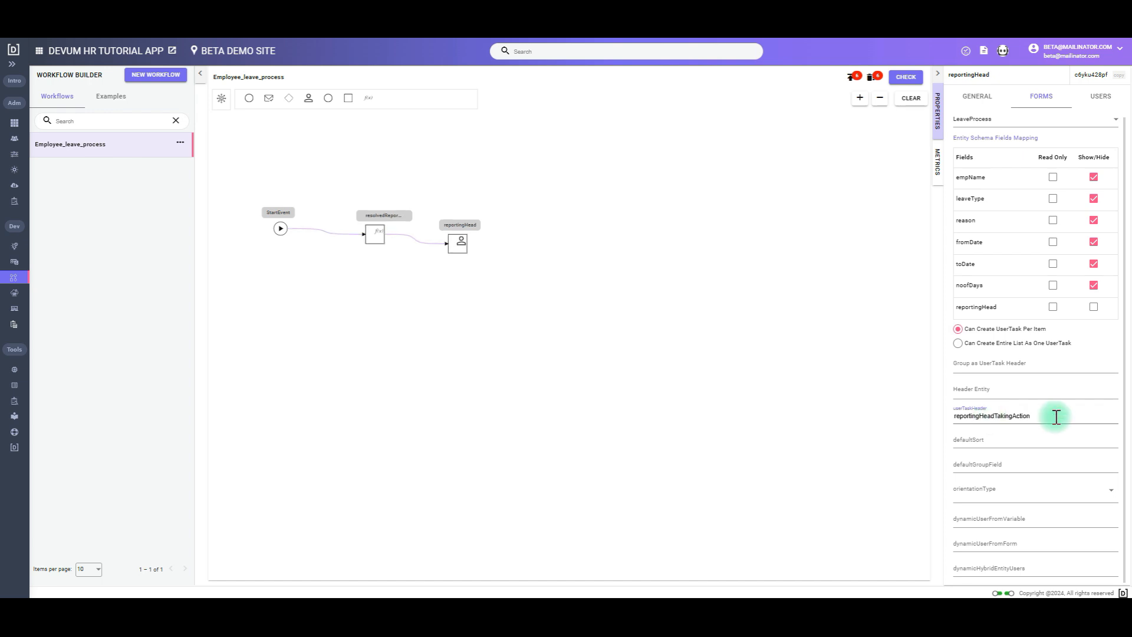
click(985, 519)
text(${Variable.resolved_reporting_head.value()}$)
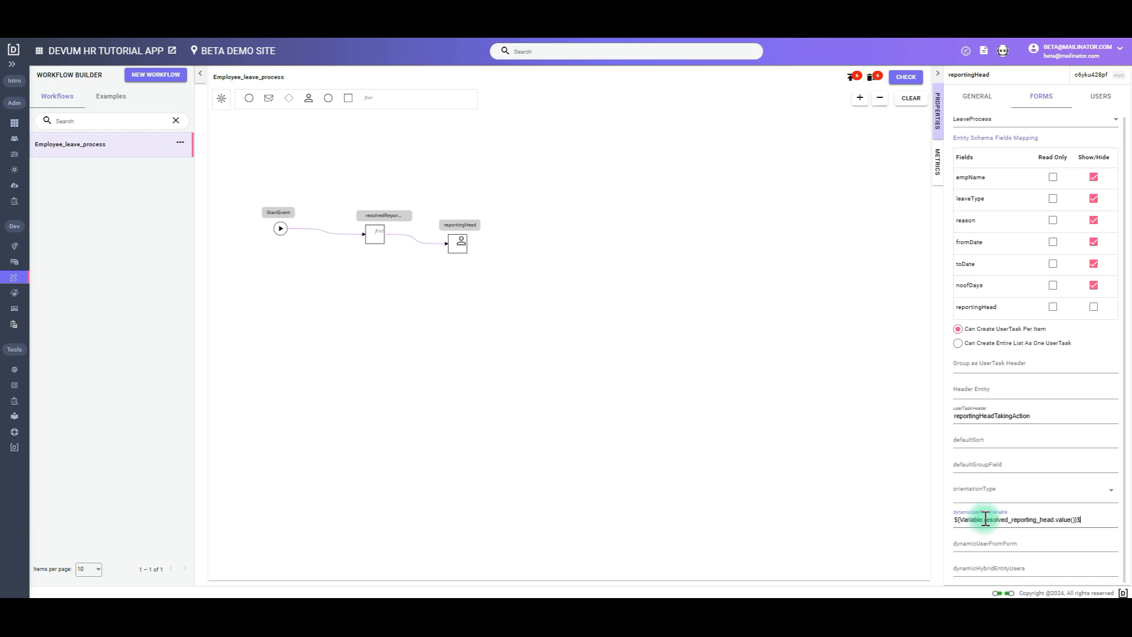
Step: Compare the variable in the reportingHead task's dynamic user expression with the resolvedReportingHead task's result variable
drag(994, 527, 1047, 519)
click(370, 240)
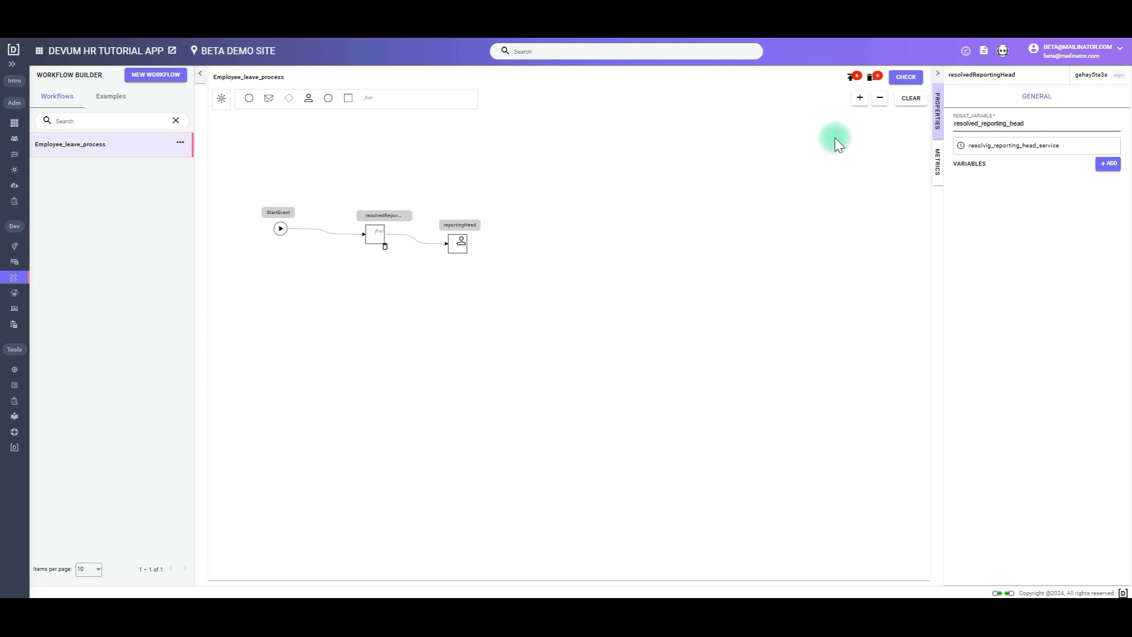
click(458, 244)
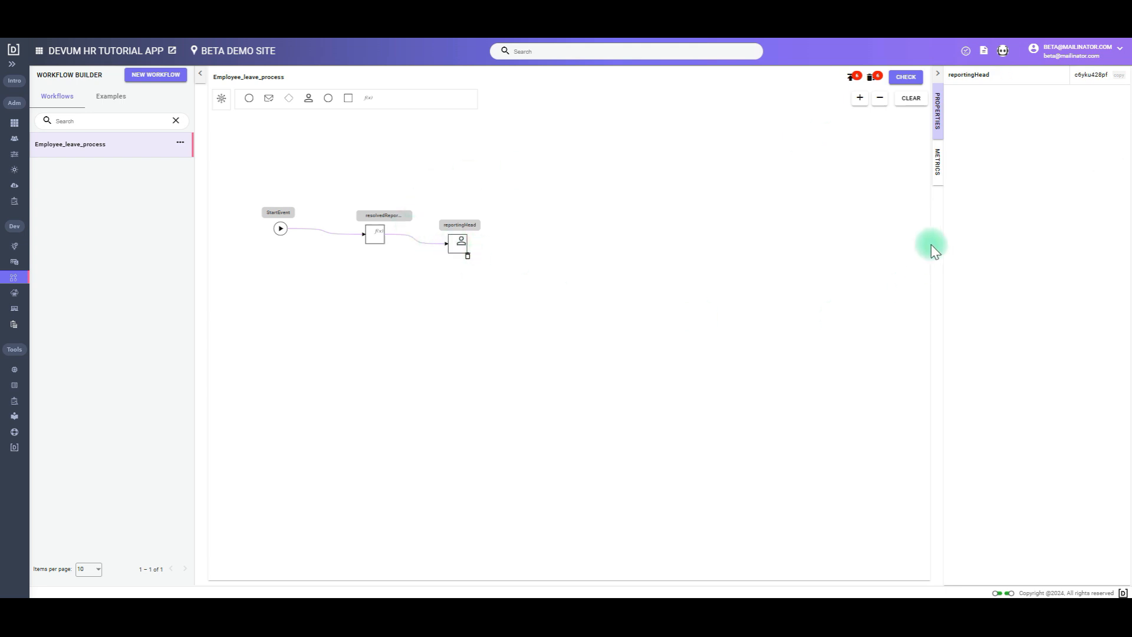
click(1041, 96)
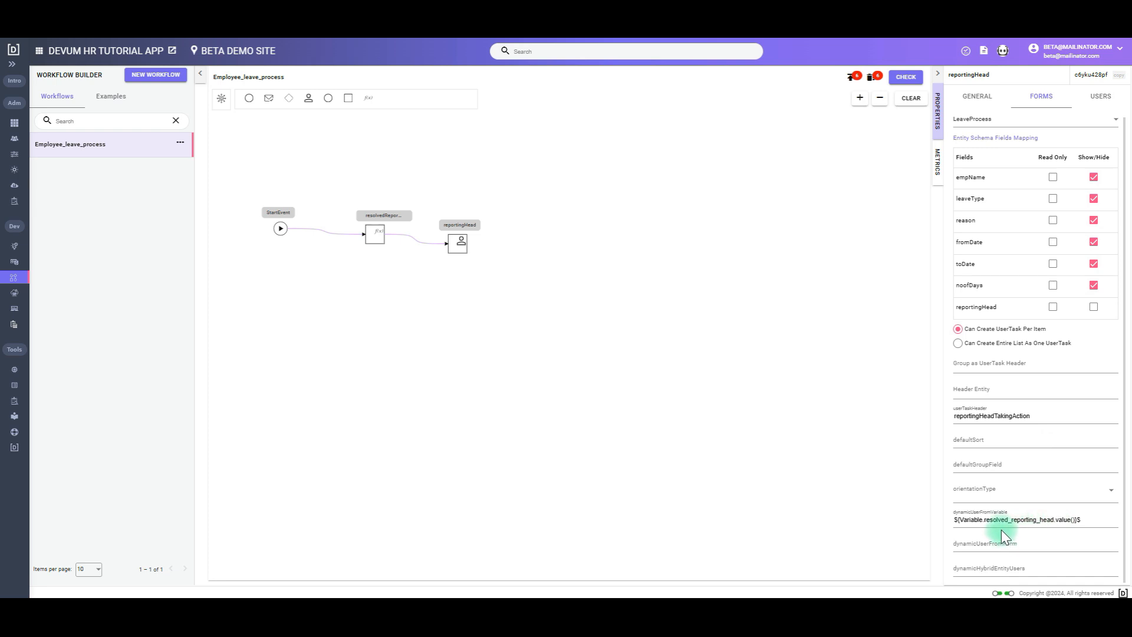
Step: Add BETA_DEMO_SITE to the user assignment of the reportingHead task
click(1098, 99)
click(1030, 131)
click(1047, 266)
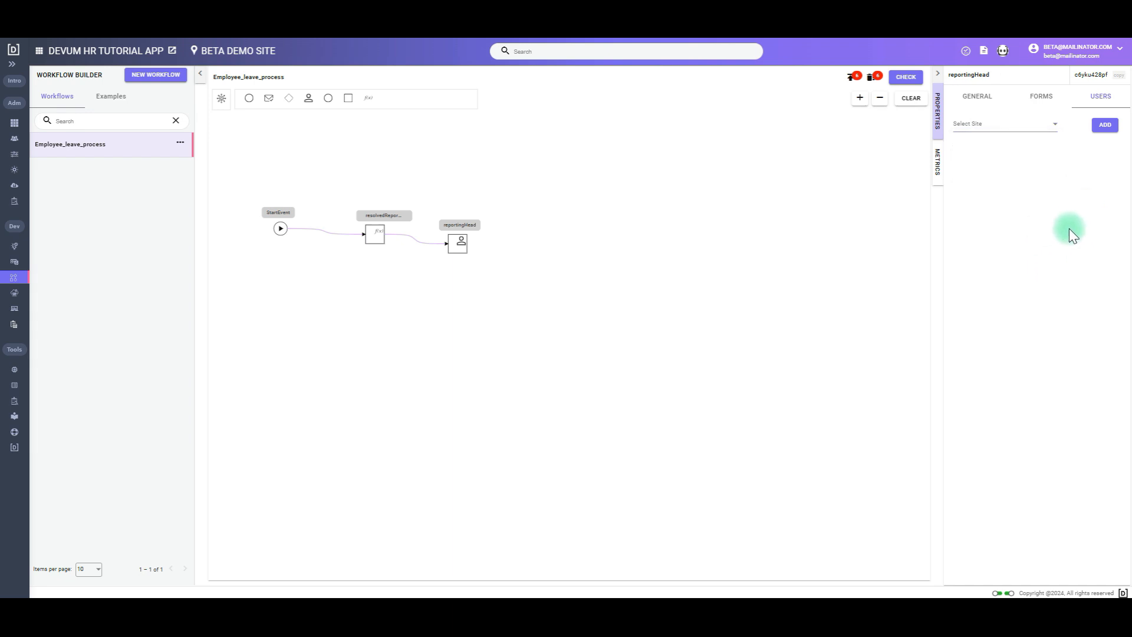
click(990, 130)
click(993, 146)
click(1103, 125)
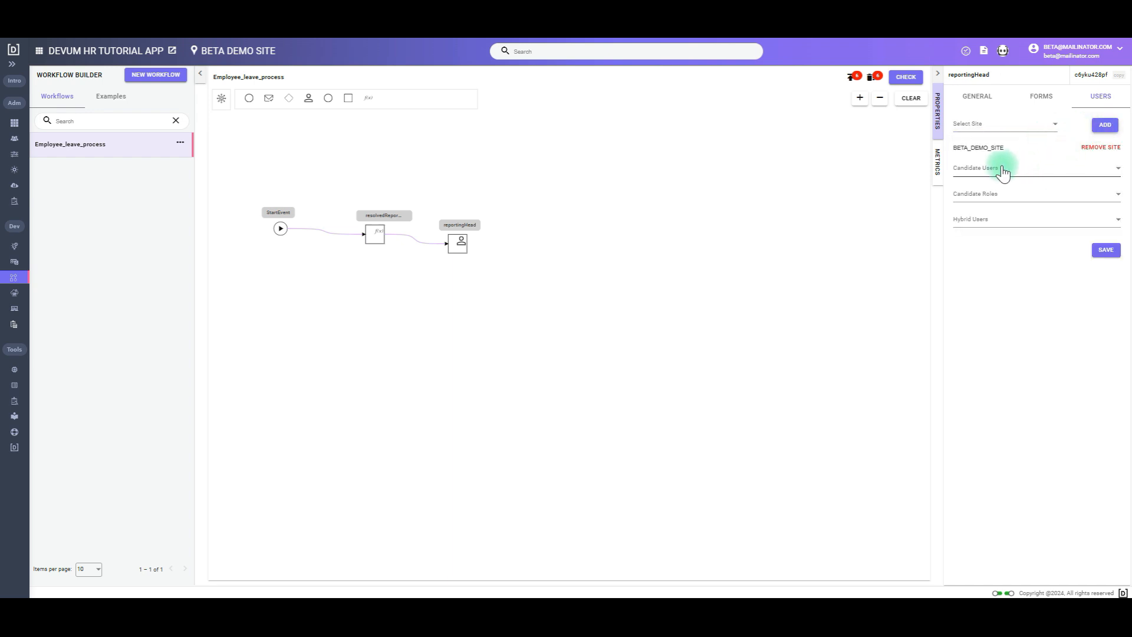
Step: Review the candidate user and role options for BETA_DEMO_SITE and the form settings of the reportingHead task
click(1003, 170)
click(1014, 355)
click(1035, 190)
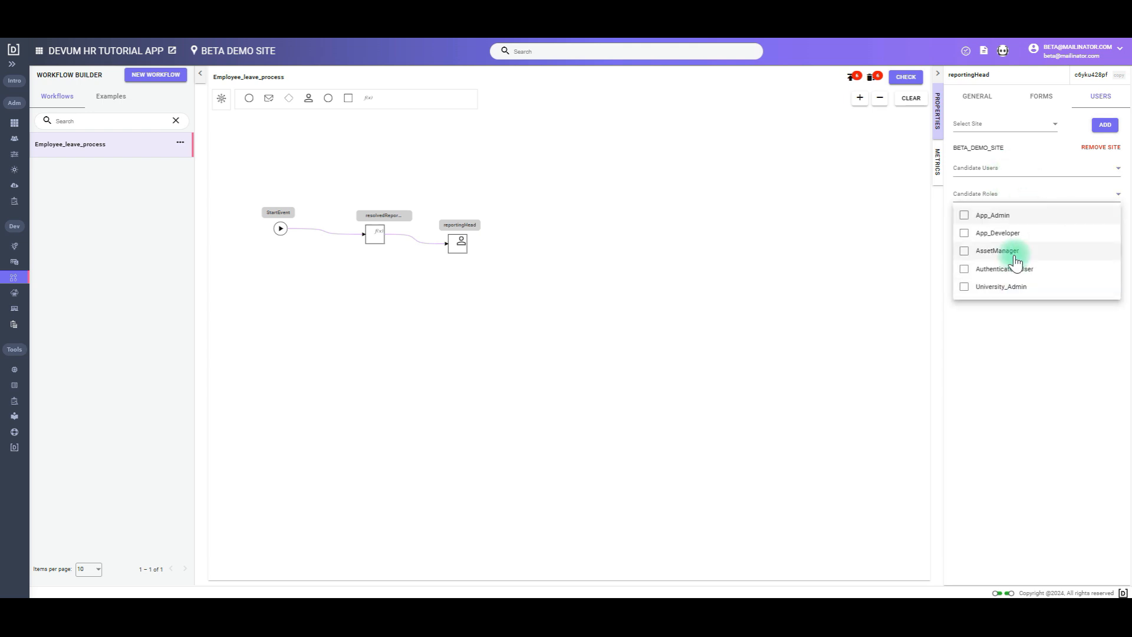
click(1030, 354)
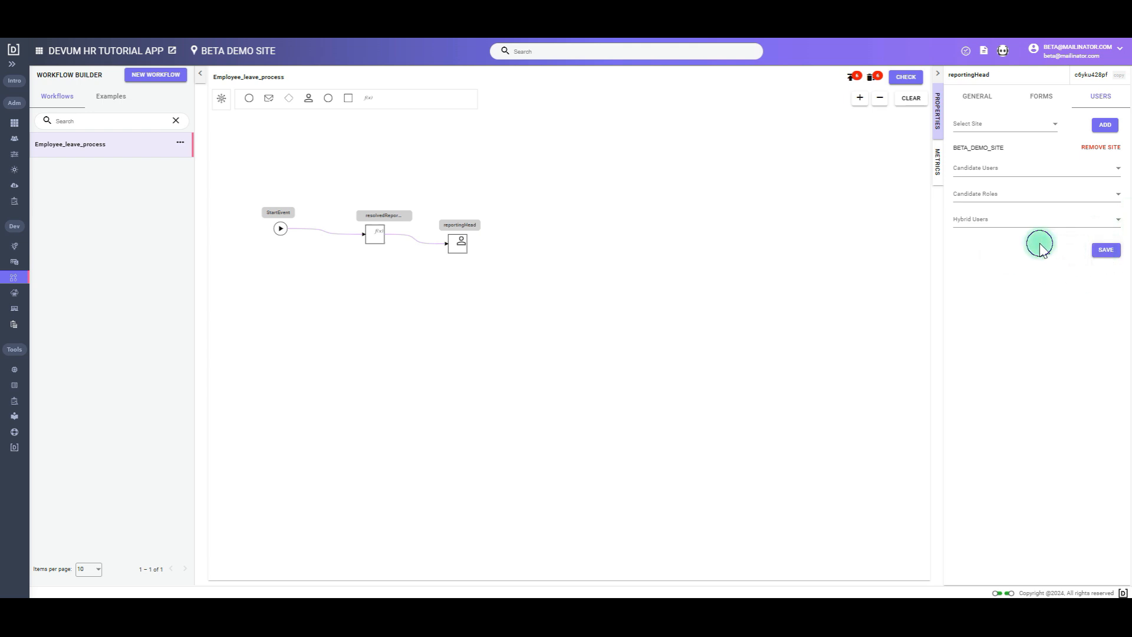
click(1042, 100)
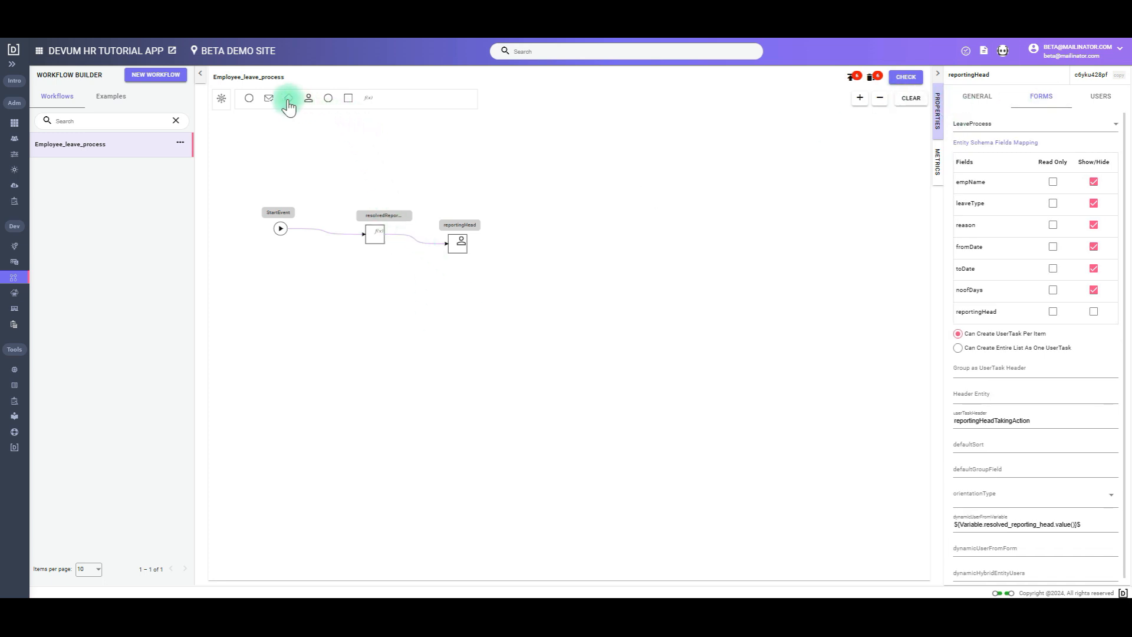
Step: Add a DeciderTask after the reportingHead task and connect reportingHead to it
click(563, 237)
drag(466, 248, 583, 231)
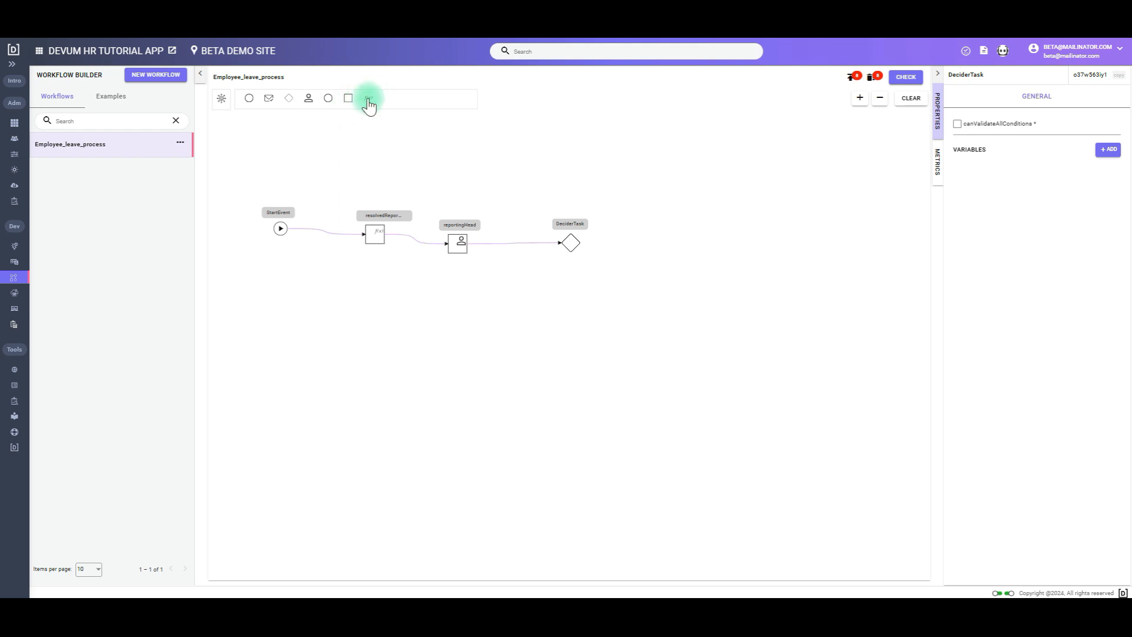
Step: Add two CharvakaFluentServiceTask elements, one above the other, and connect the DeciderTask to both
drag(368, 101, 661, 173)
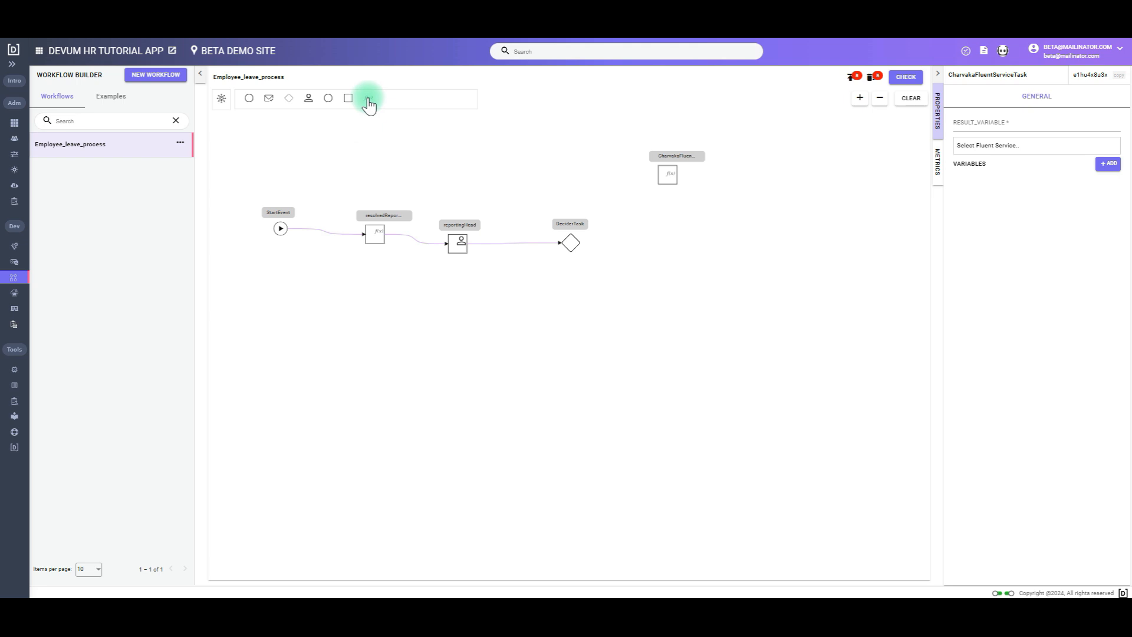
drag(671, 286, 672, 287)
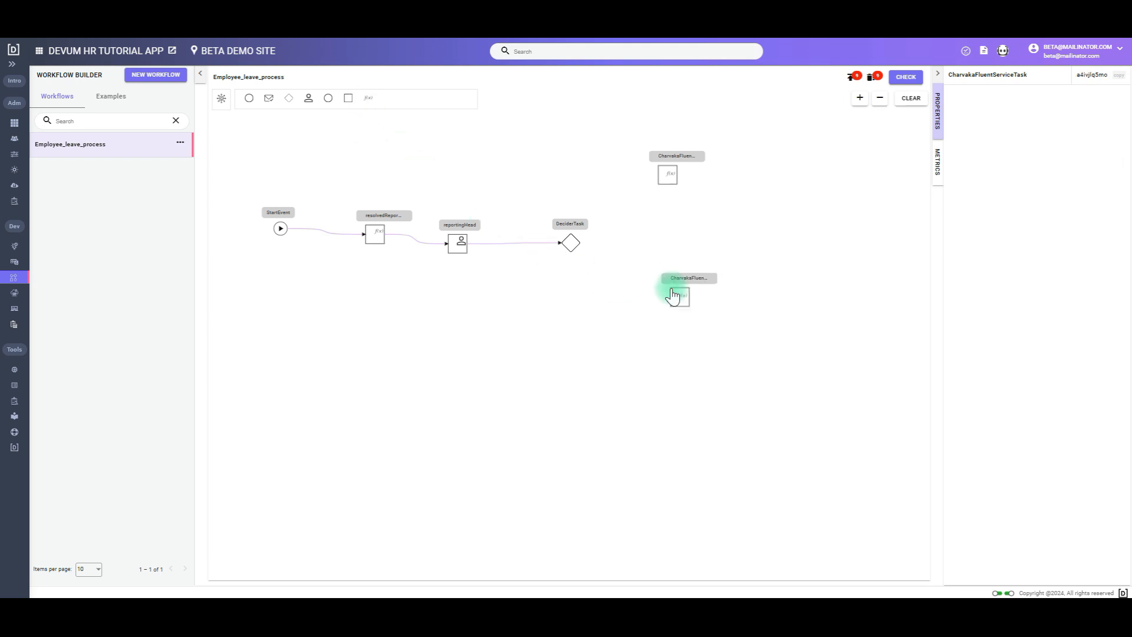
drag(573, 243, 658, 172)
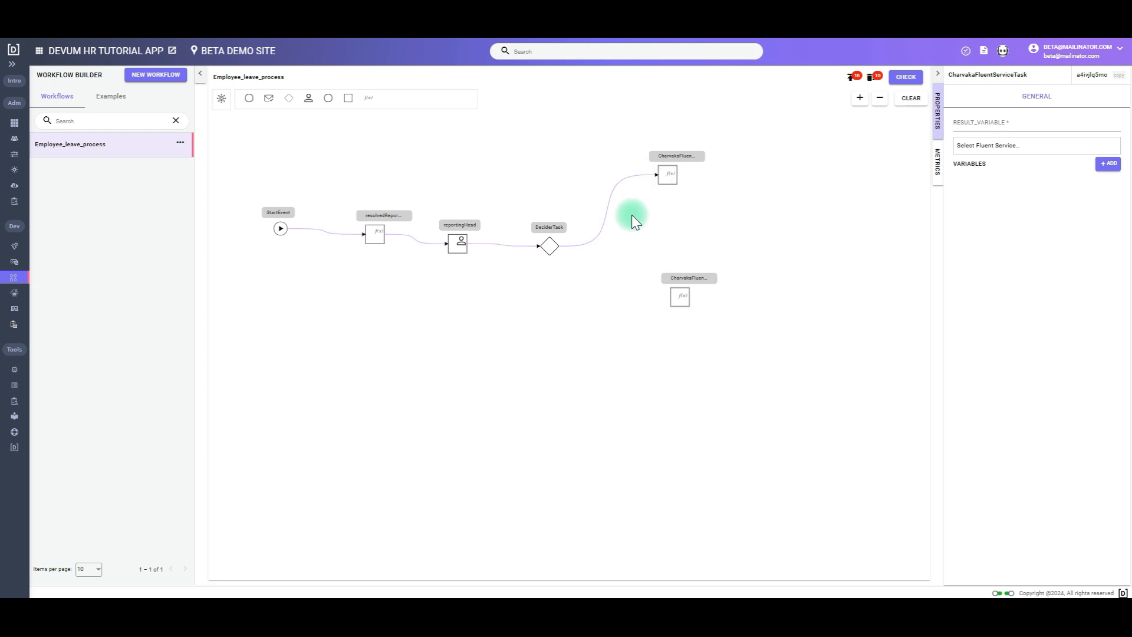
drag(550, 253, 669, 299)
Step: Give the flow from DeciderTask to the upper service task the conditionType expressionType and the expression #{elementAction_gehay5te3s=='yes'}
scroll(606, 216, up, 5)
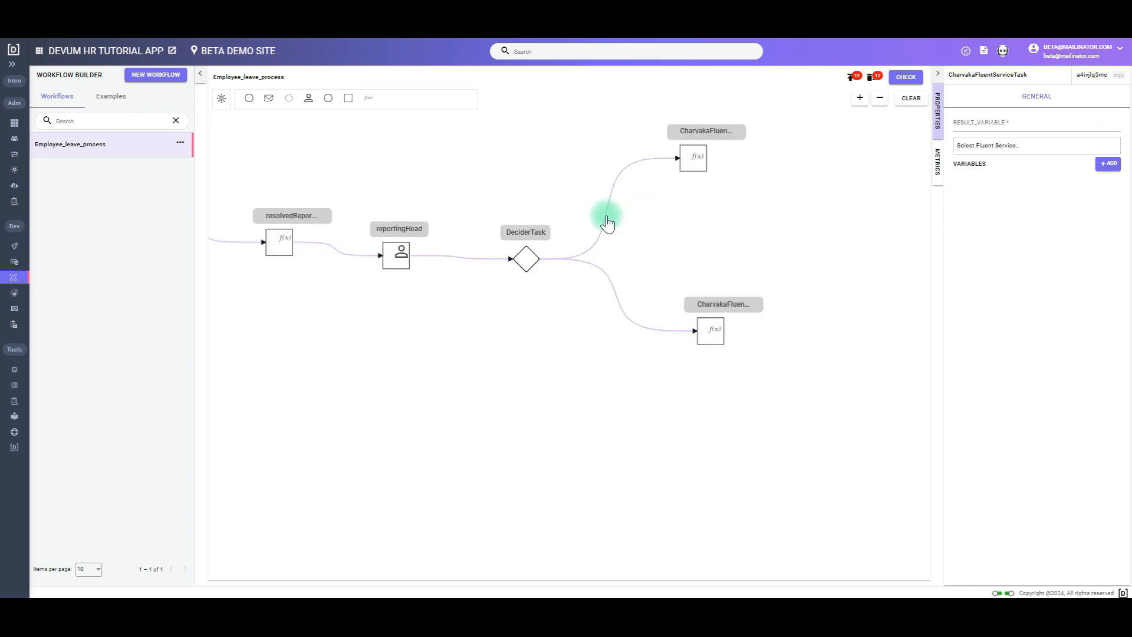
click(606, 221)
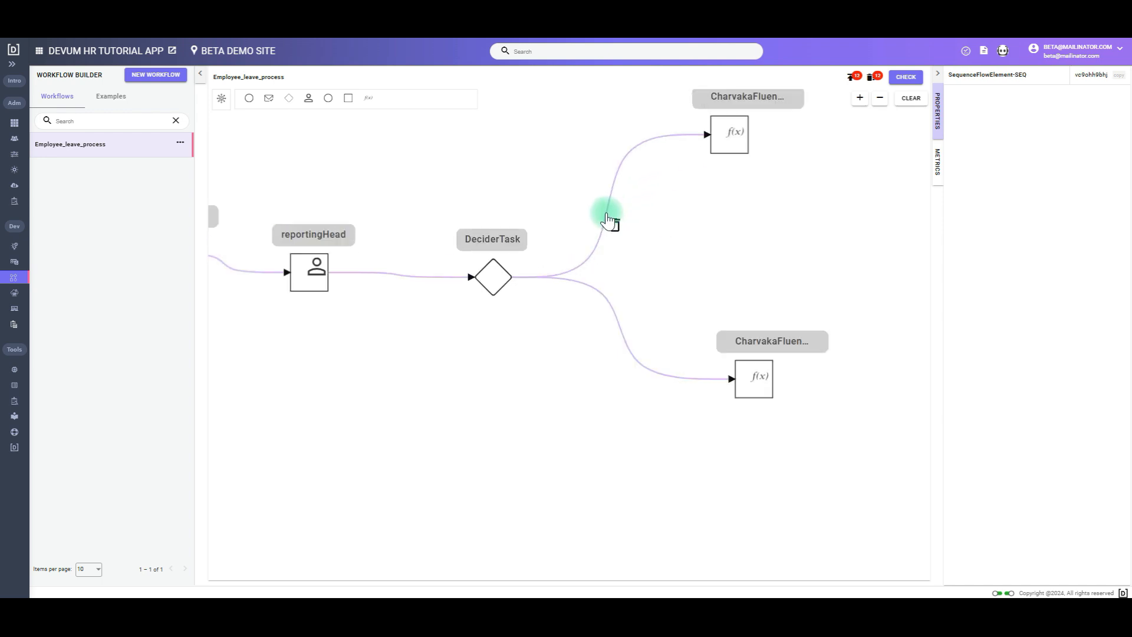
click(997, 136)
click(1007, 178)
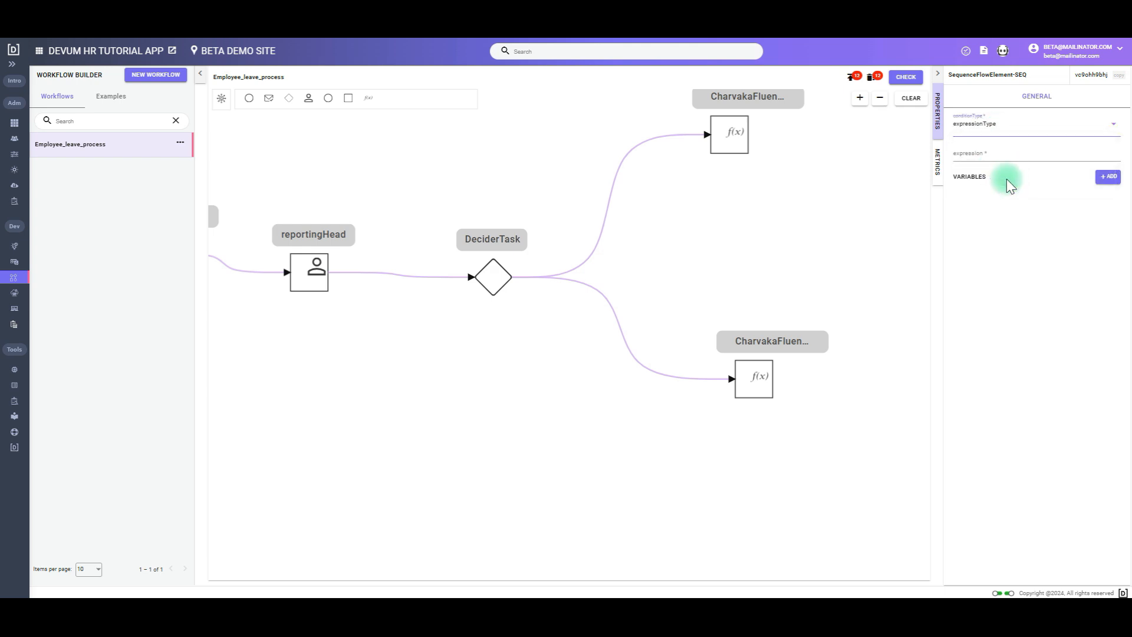
click(1004, 155)
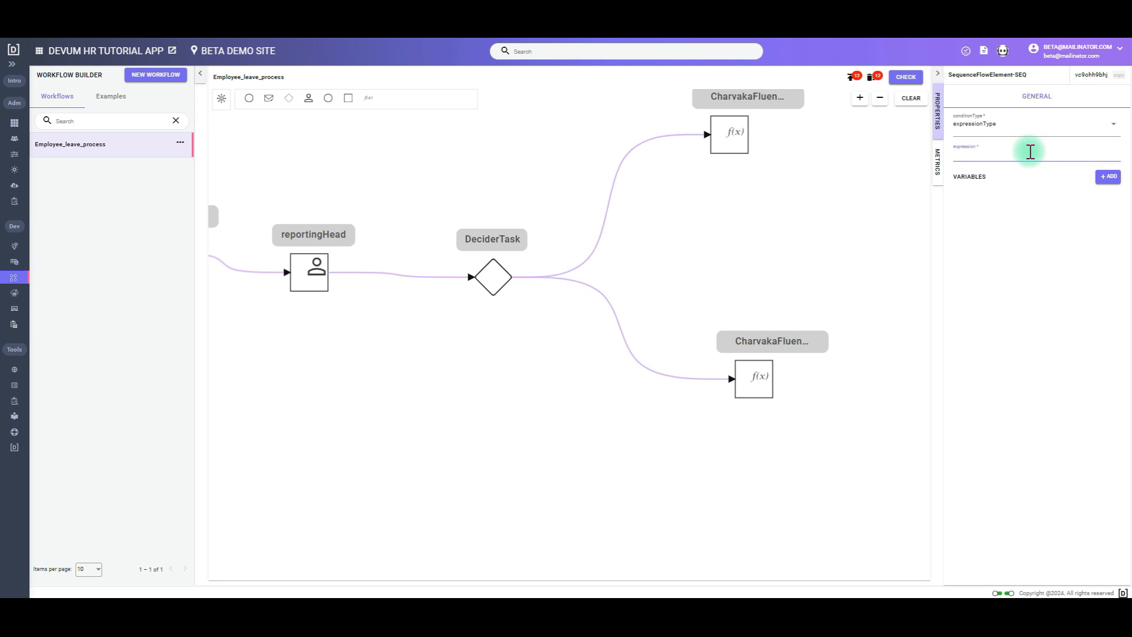
text(#{elementAction_gehay5te3s=='yes'})
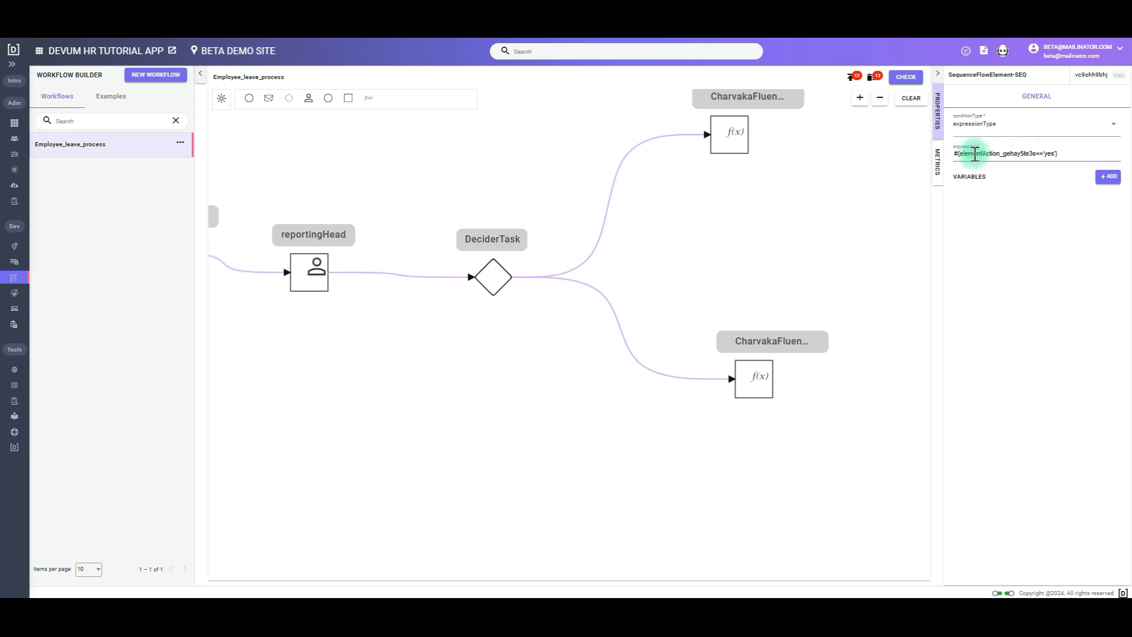
Step: Compare the element ID and action value in the upper flow's expression with the reportingHead task's ID and Accept action
drag(1002, 153, 1033, 153)
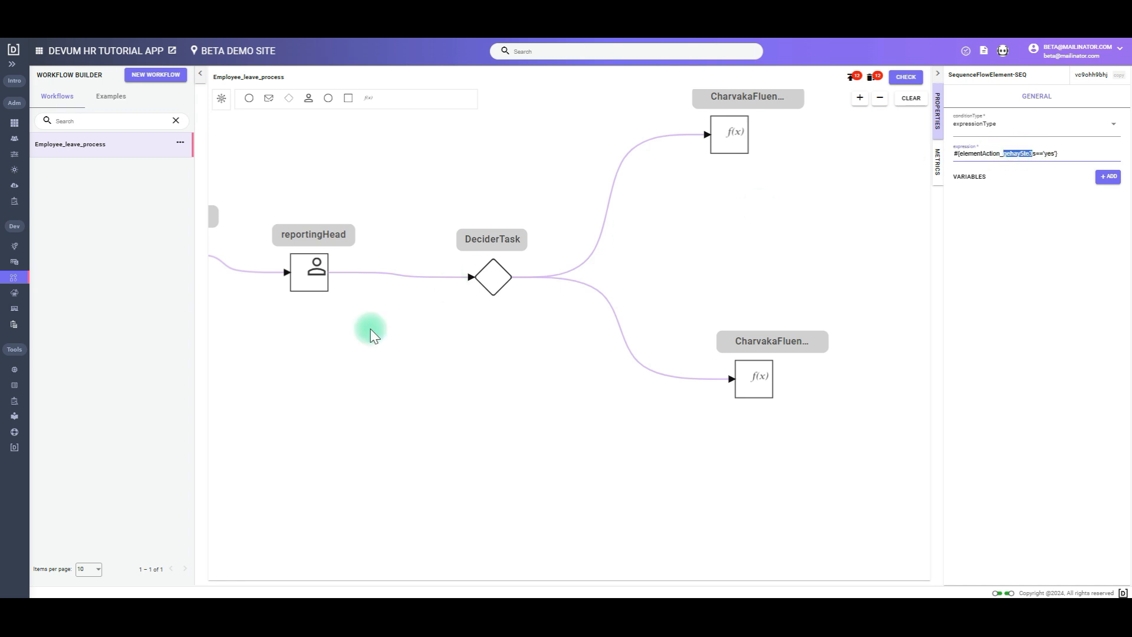
scroll(308, 273, down, 3)
click(306, 275)
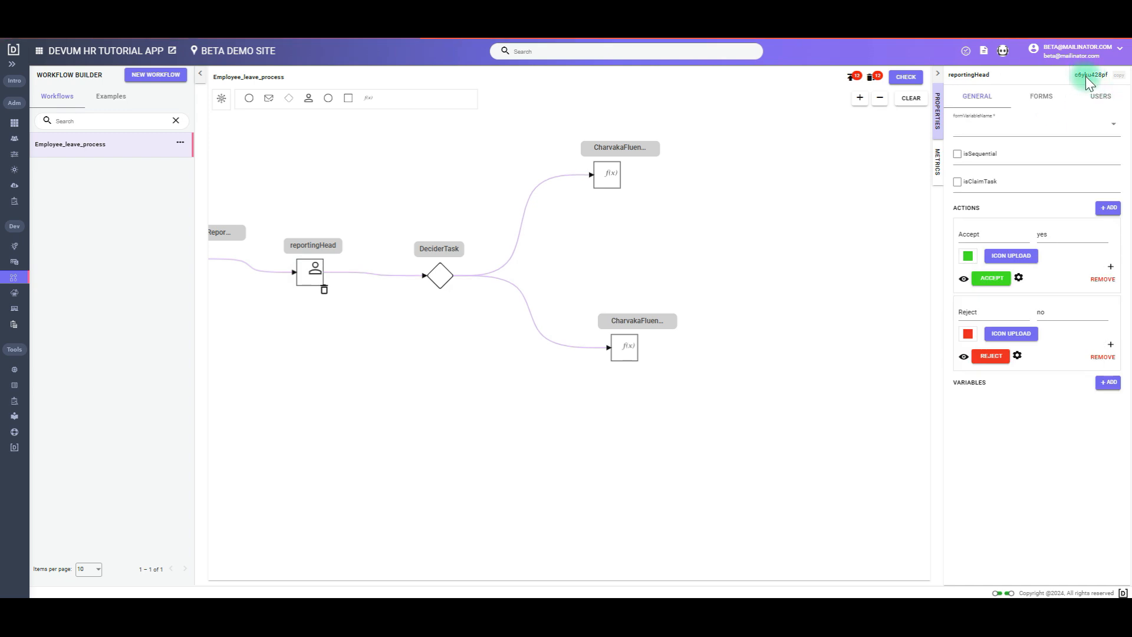
scroll(529, 232, up, 2)
click(523, 232)
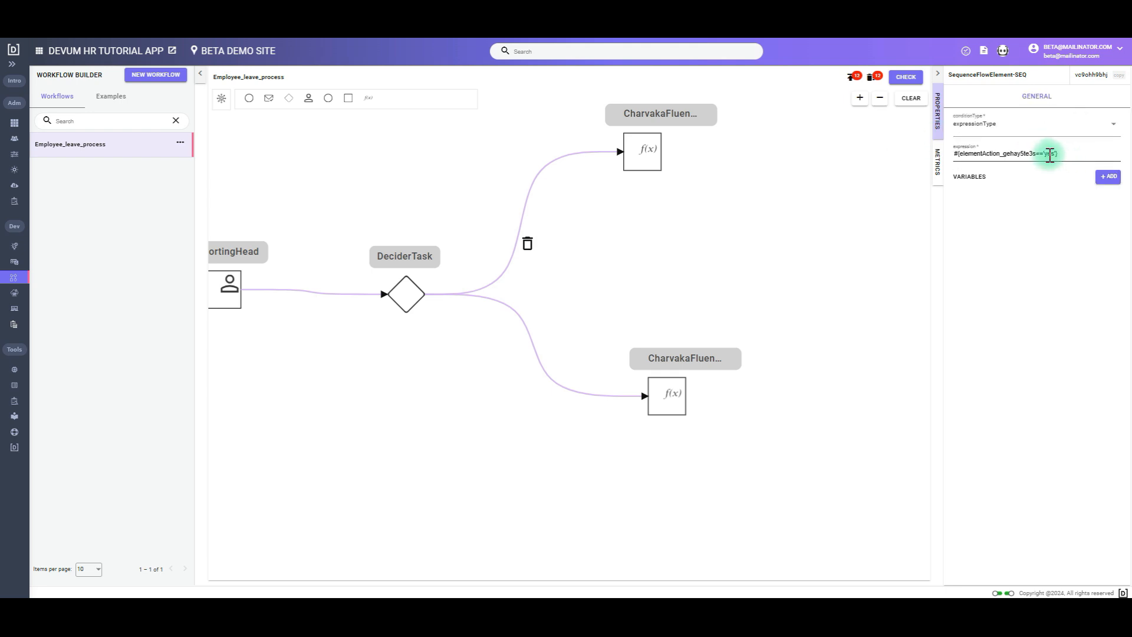
scroll(330, 324, down, 2)
click(255, 306)
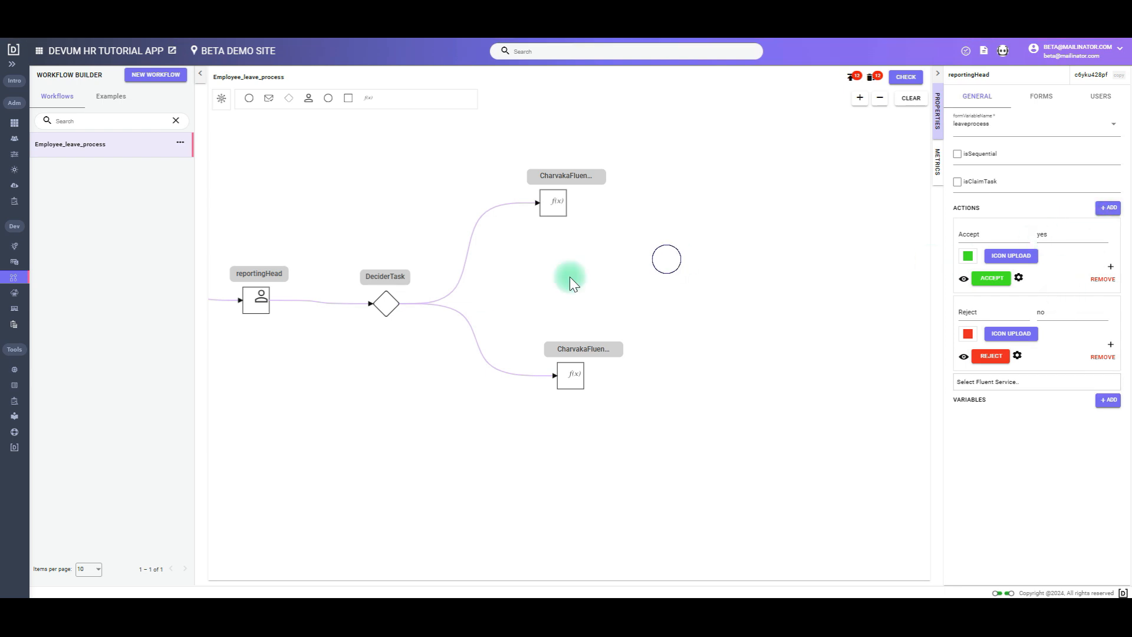
Step: Rename the upper fluent service task as "leave acception"
double_click(566, 177)
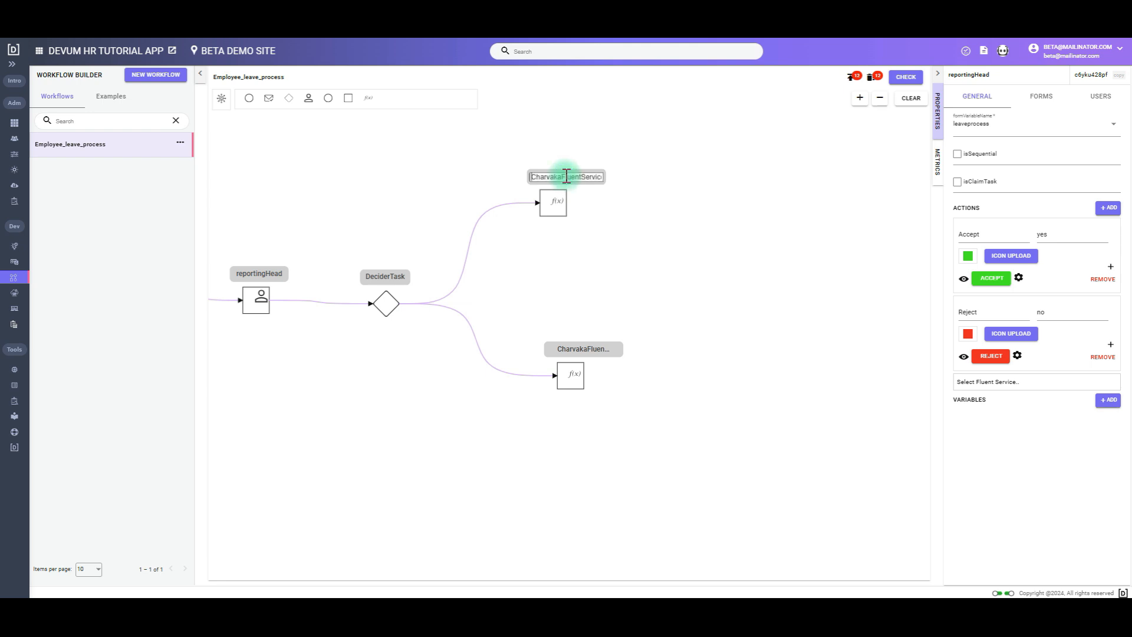
double_click(566, 177)
text(leave acce)
text(ption)
key(Return)
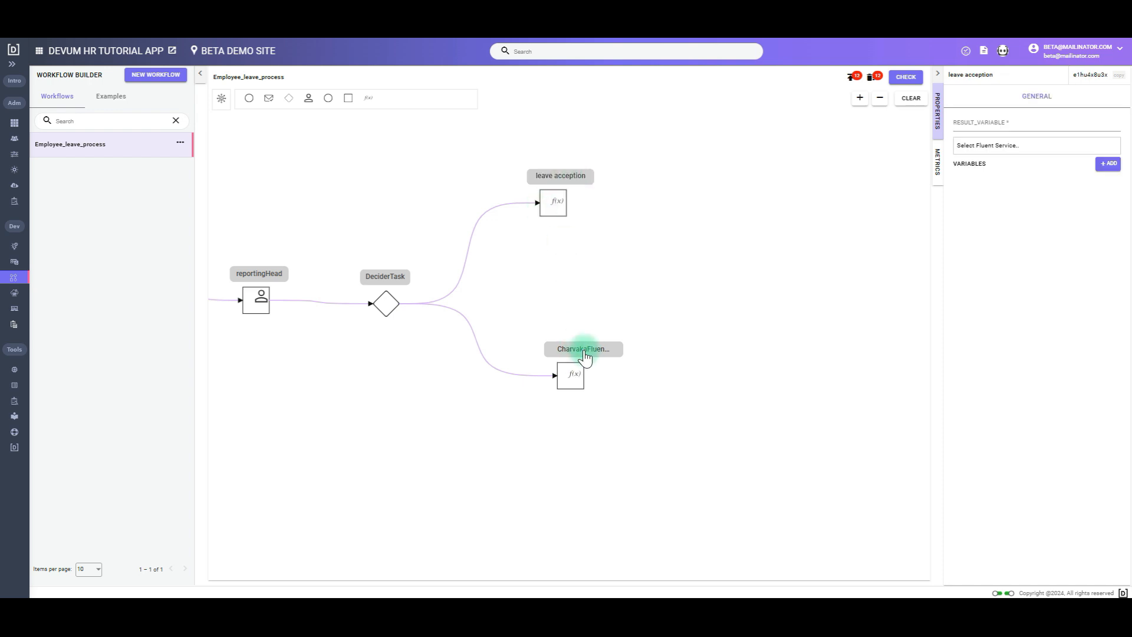
Step: Rename the lower fluent service task as "leave rejection"
double_click(583, 350)
key(ctrl+a)
key(BackSpace)
text(leave rejection)
key(Return)
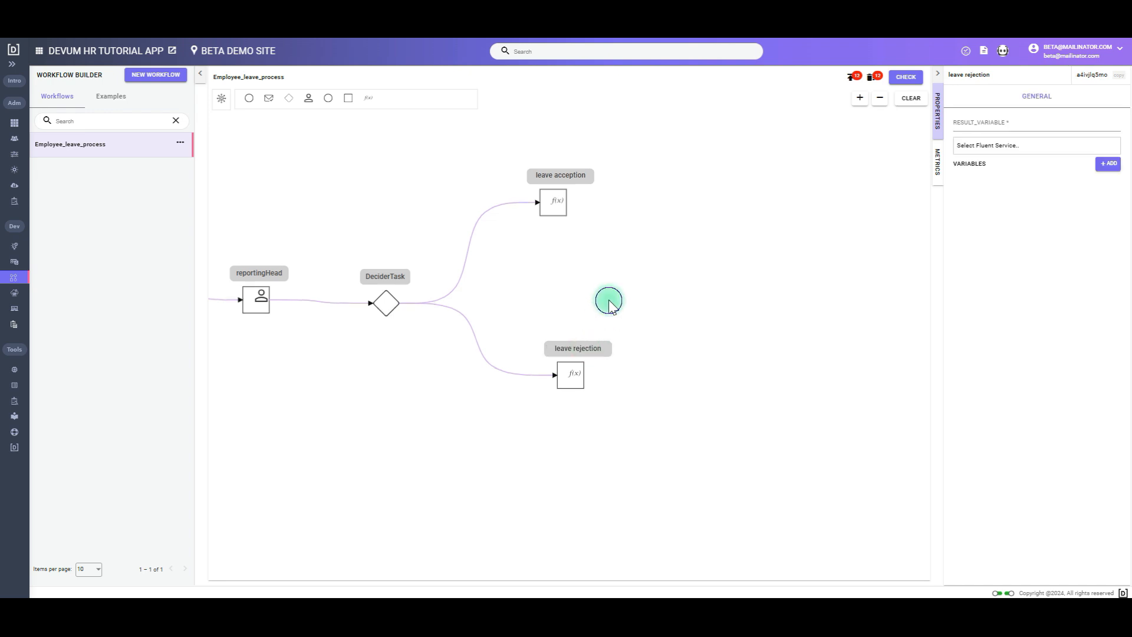
Step: Give the flow from DeciderTask to leave rejection the conditionType expressionType and the expression #{elementAction_gehay5te3s=='no'}
click(468, 321)
scroll(469, 320, up, 2)
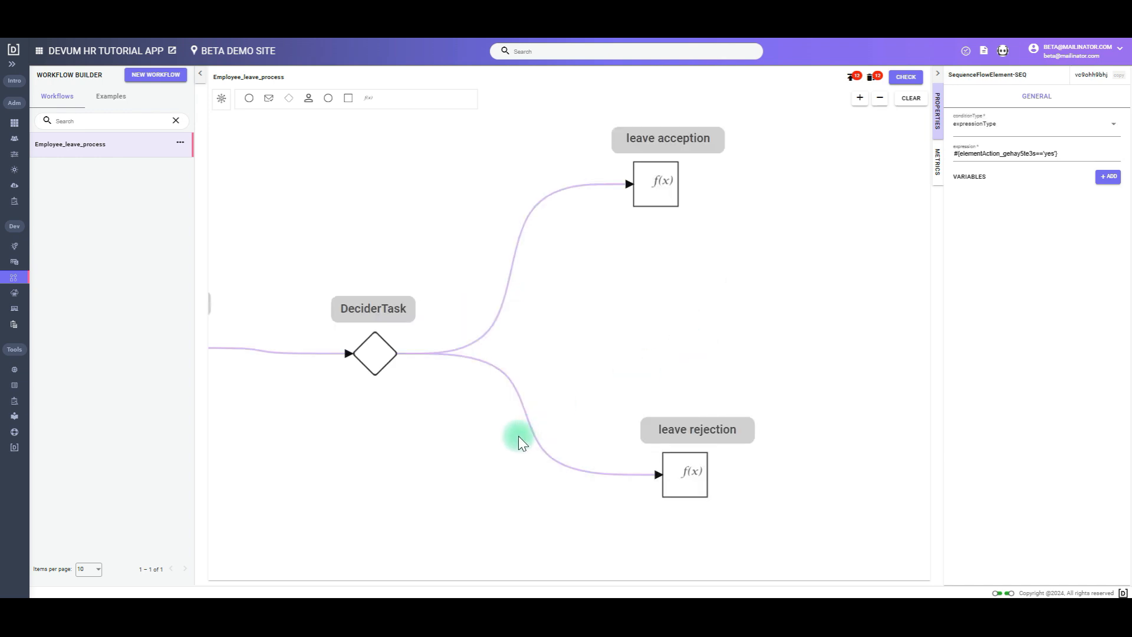
click(533, 432)
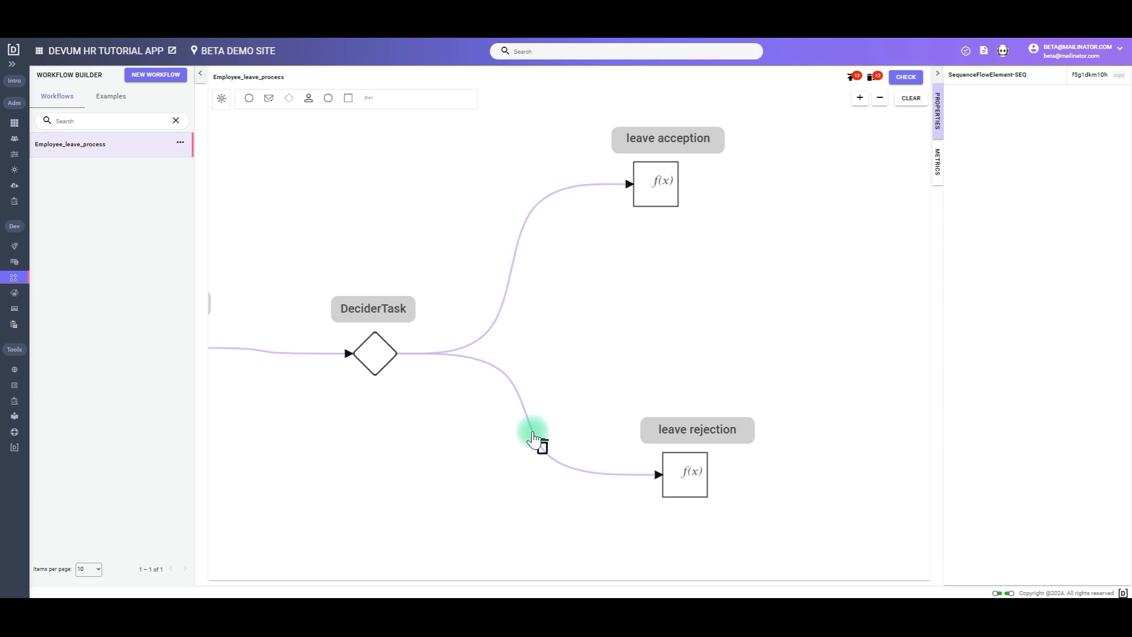
click(985, 127)
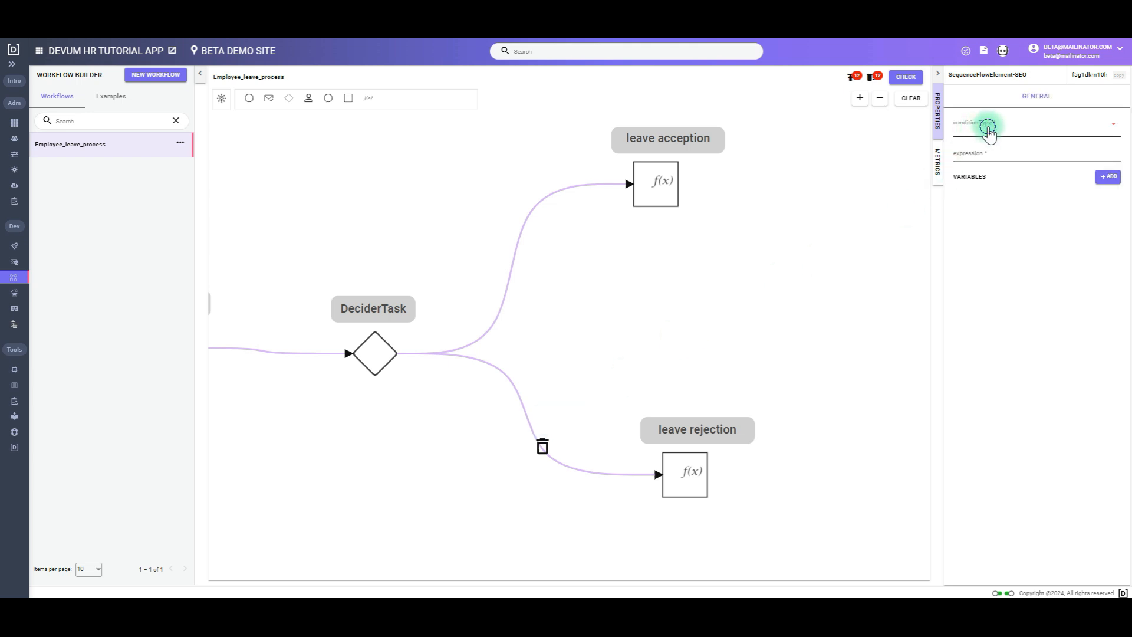
click(991, 178)
click(1000, 152)
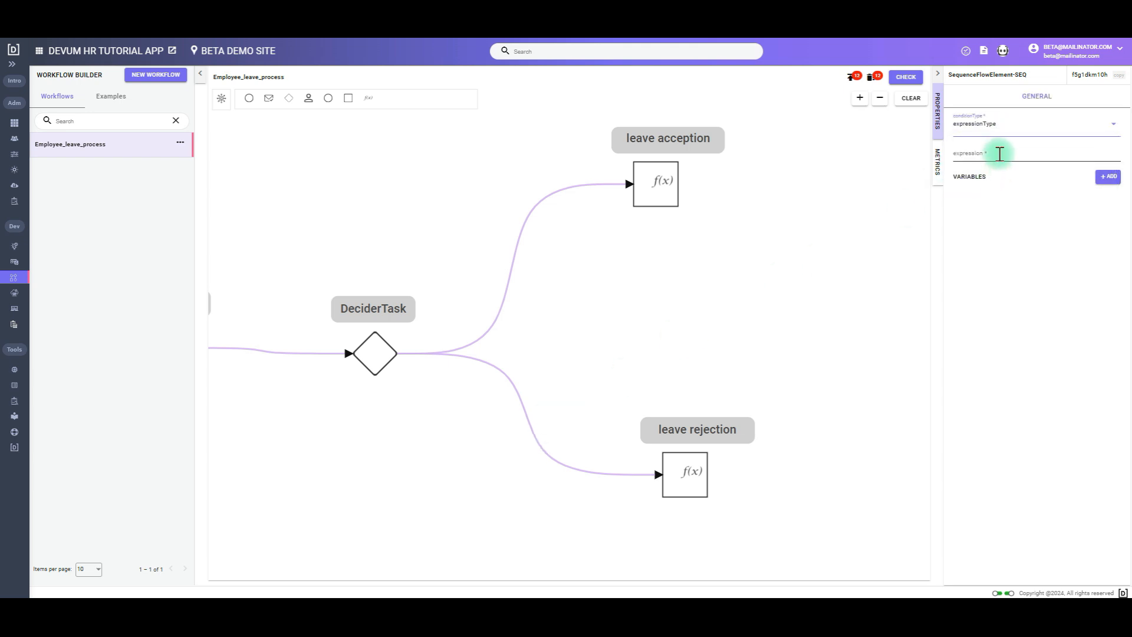
text(#{elementAction_gehay5te3s=='yes'})
double_click(1049, 154)
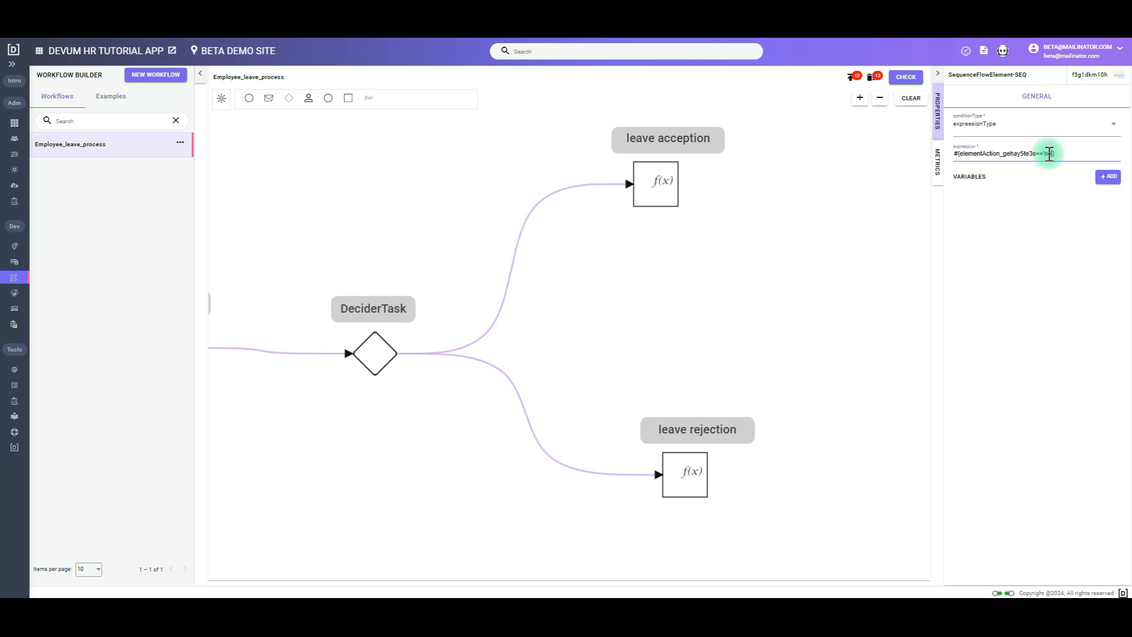
text(no)
Step: Check the reportingHead task's form settings and its Accept and Reject actions
scroll(301, 246, down, 2)
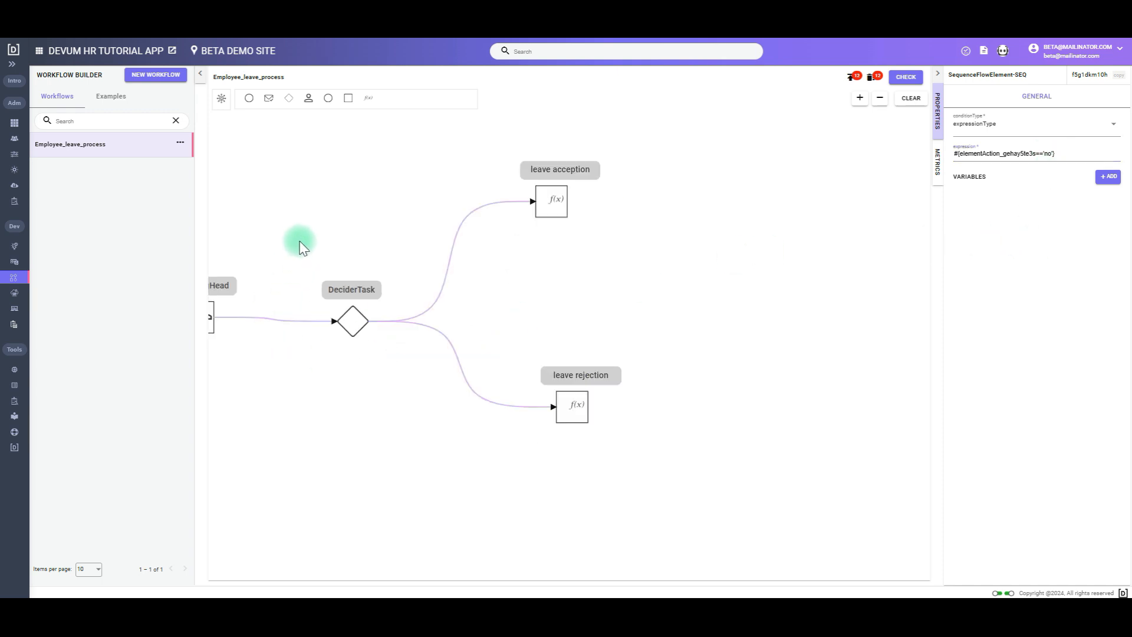
drag(301, 246, 371, 245)
click(268, 314)
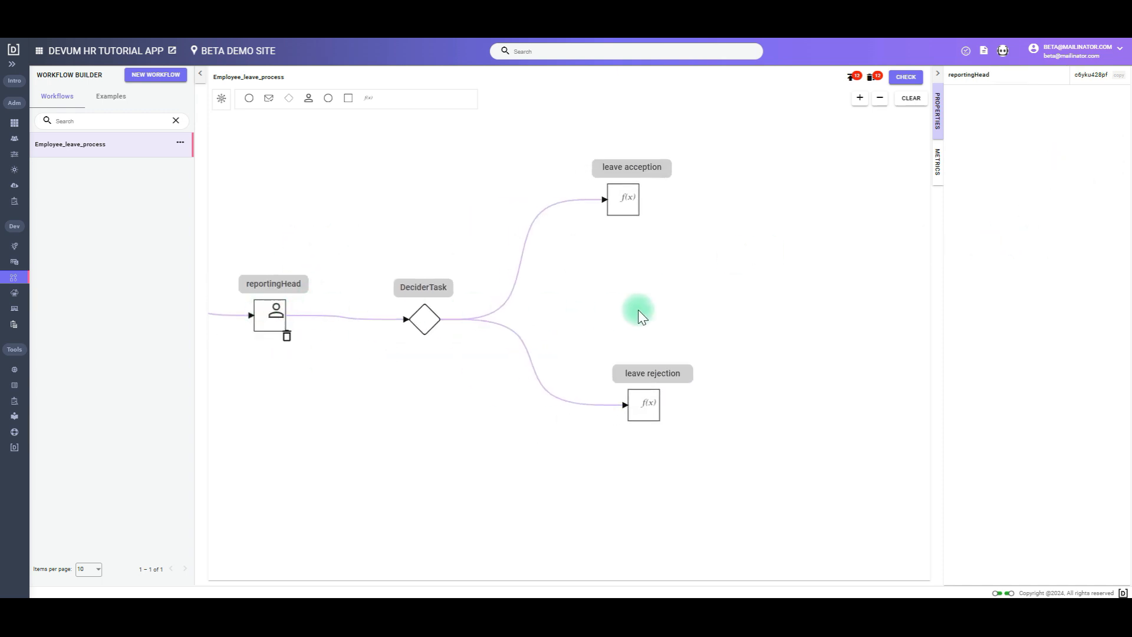
click(1033, 96)
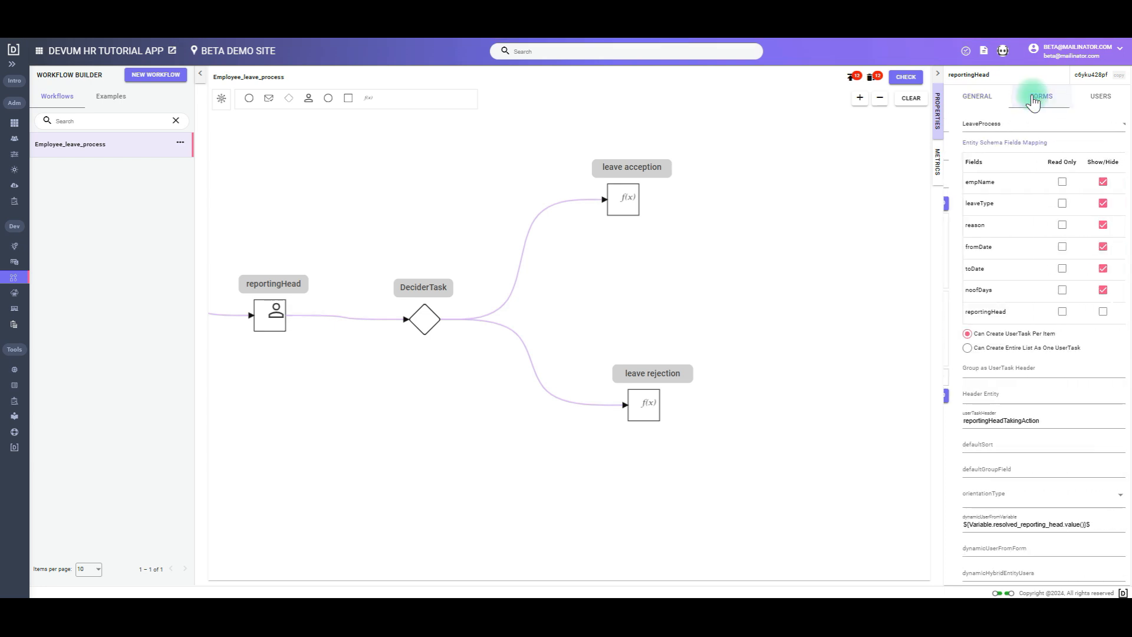
click(990, 96)
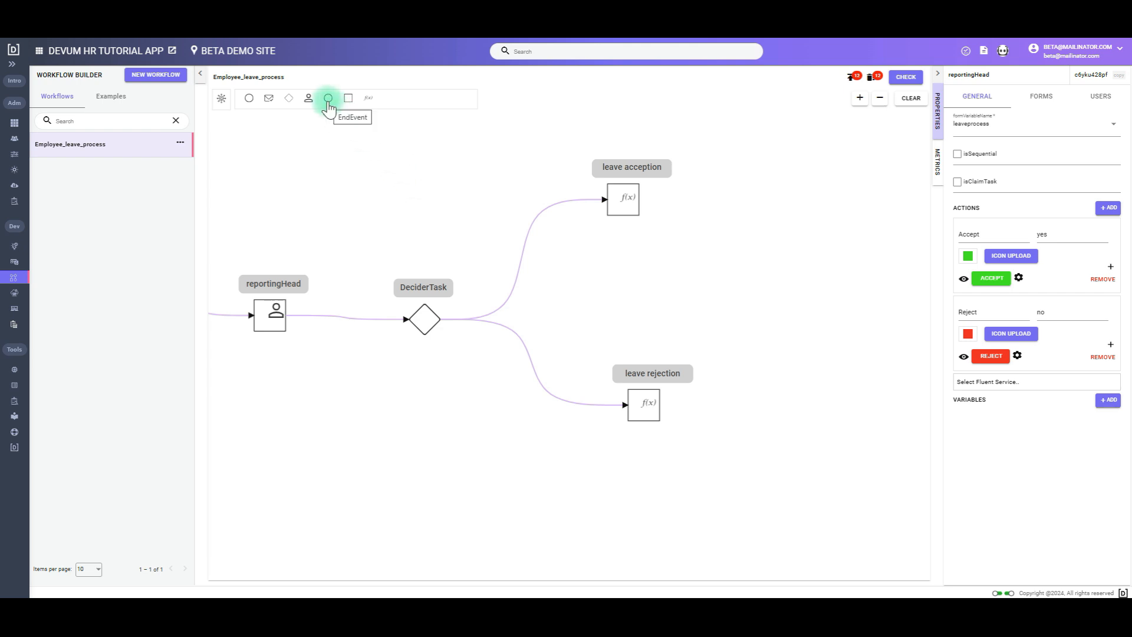
Step: Add an EndEvent and connect both the leave acception and leave rejection tasks to it
click(813, 261)
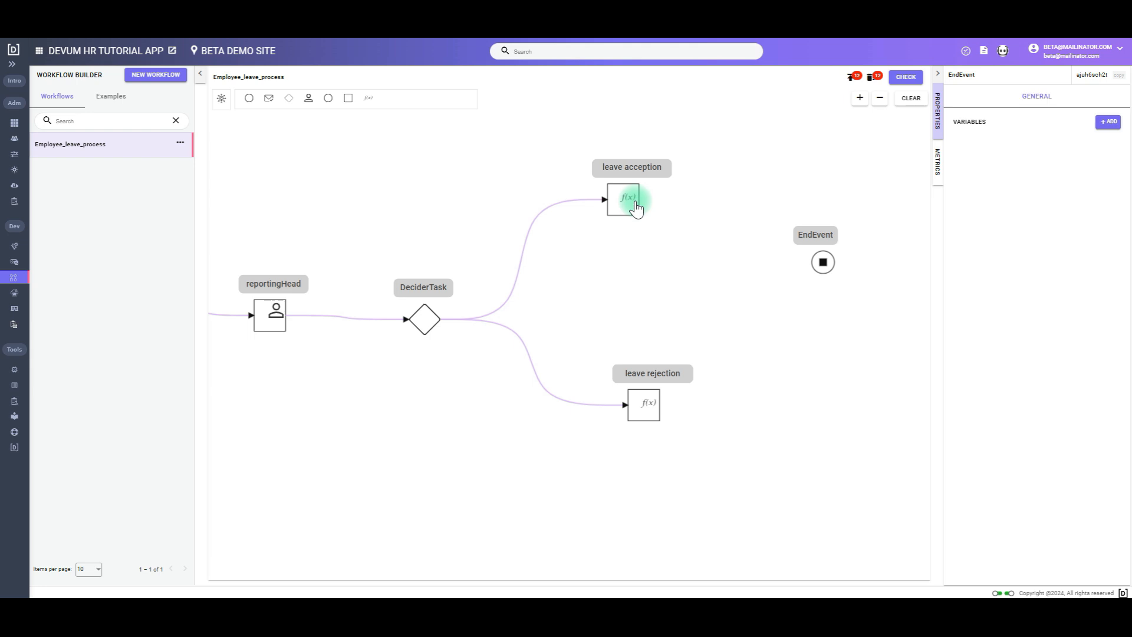
drag(635, 206, 814, 262)
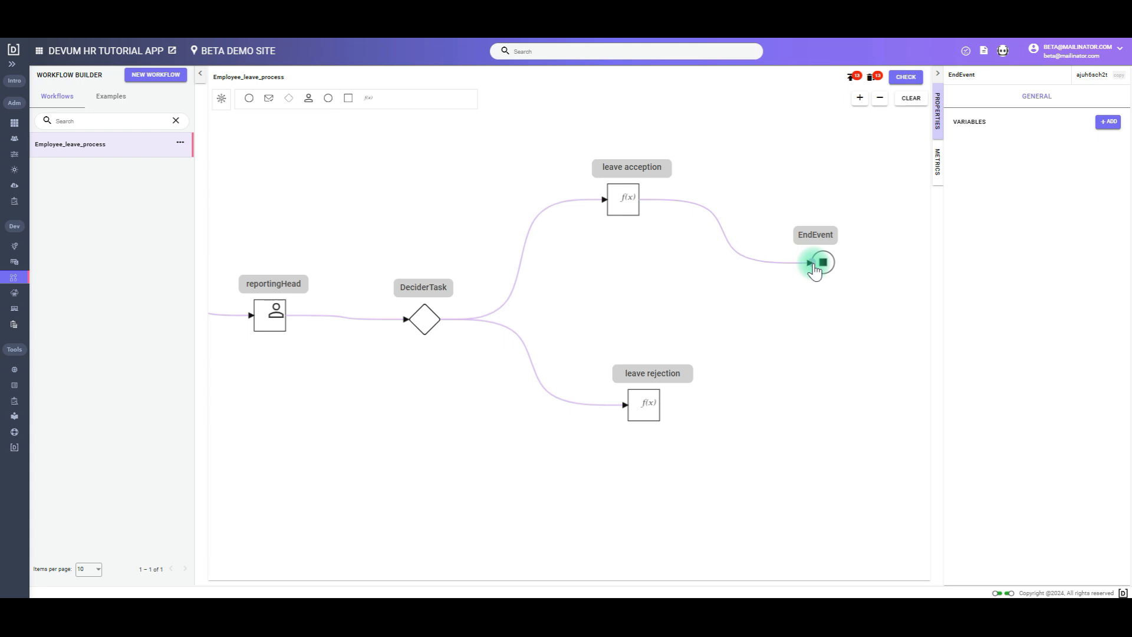
drag(664, 408, 814, 265)
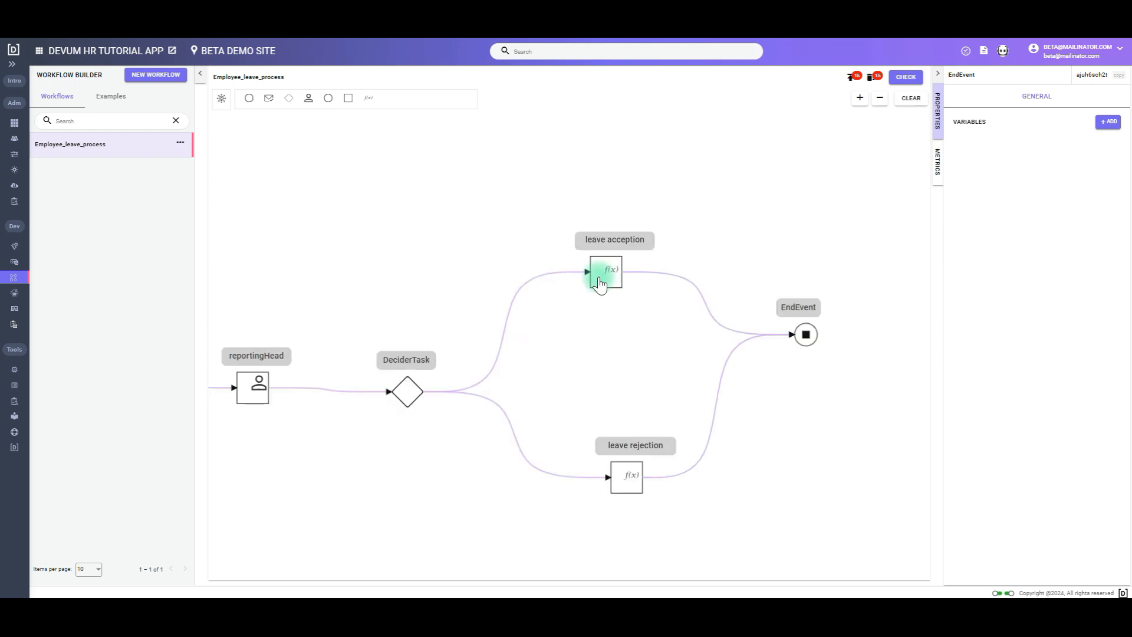
Step: Create a fluent service for the leave acception task with display name On Accepting Leave and name on_accepting_leave
click(602, 276)
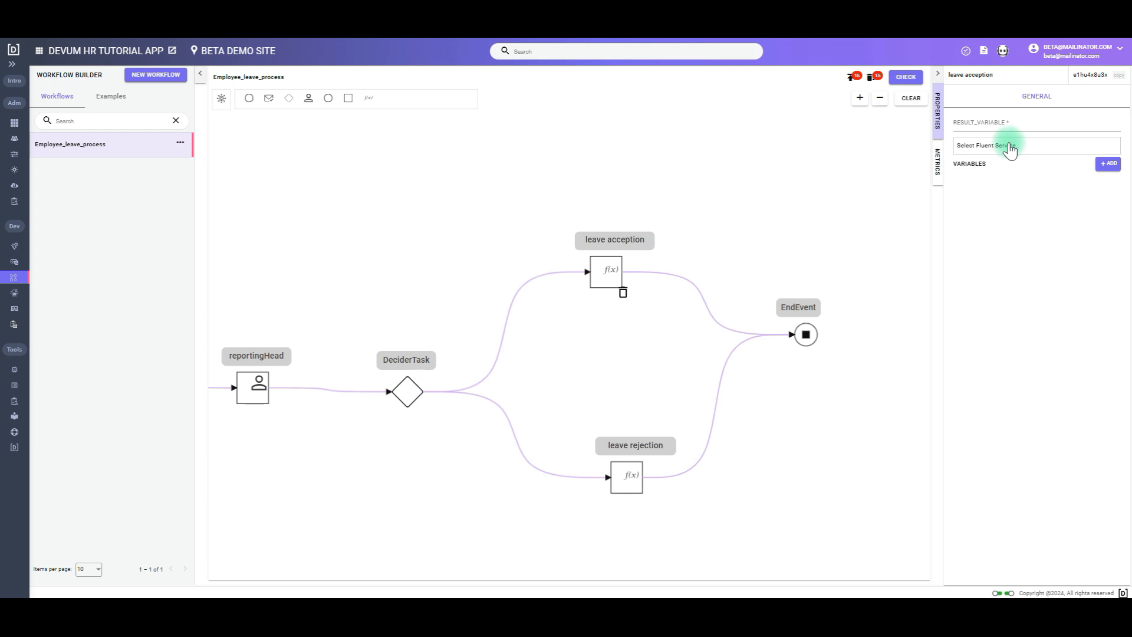
click(1010, 150)
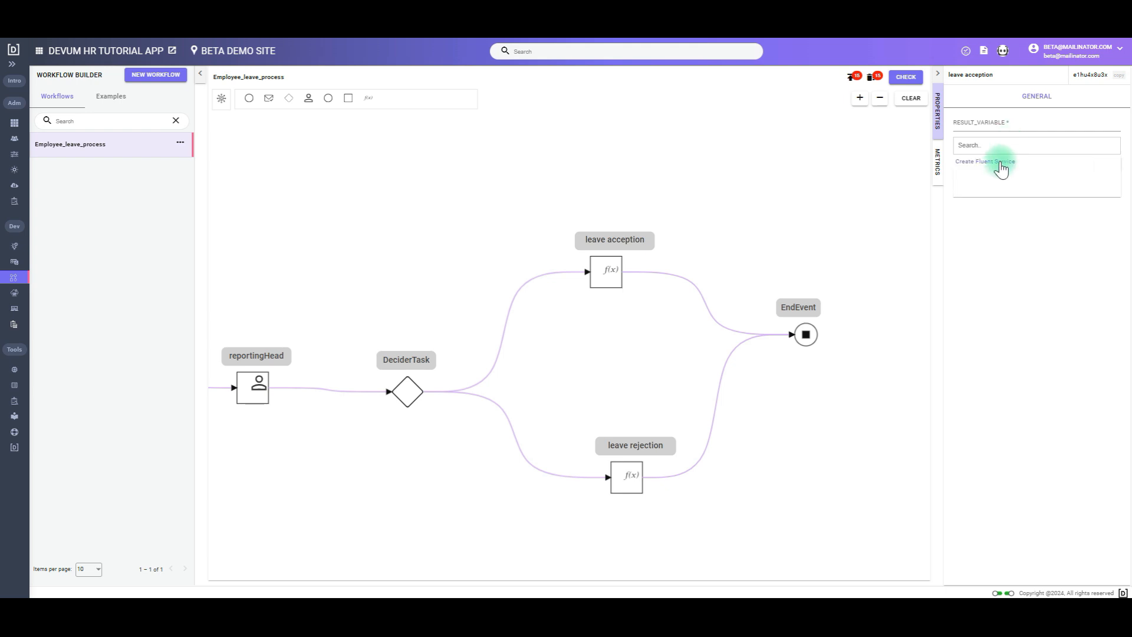
click(1001, 161)
click(208, 90)
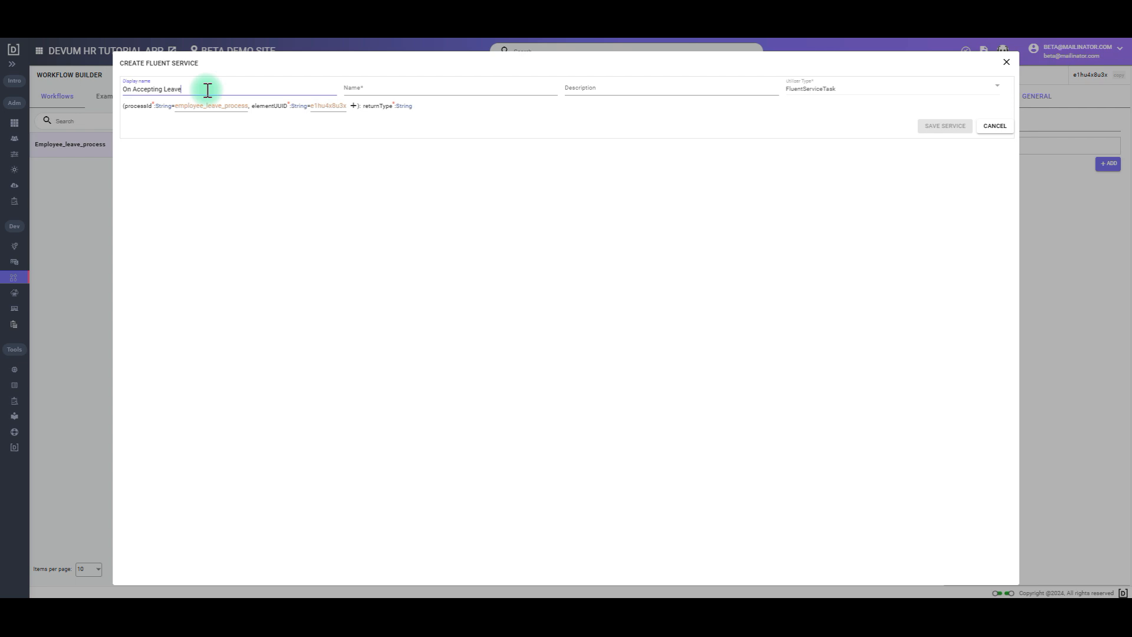
click(413, 161)
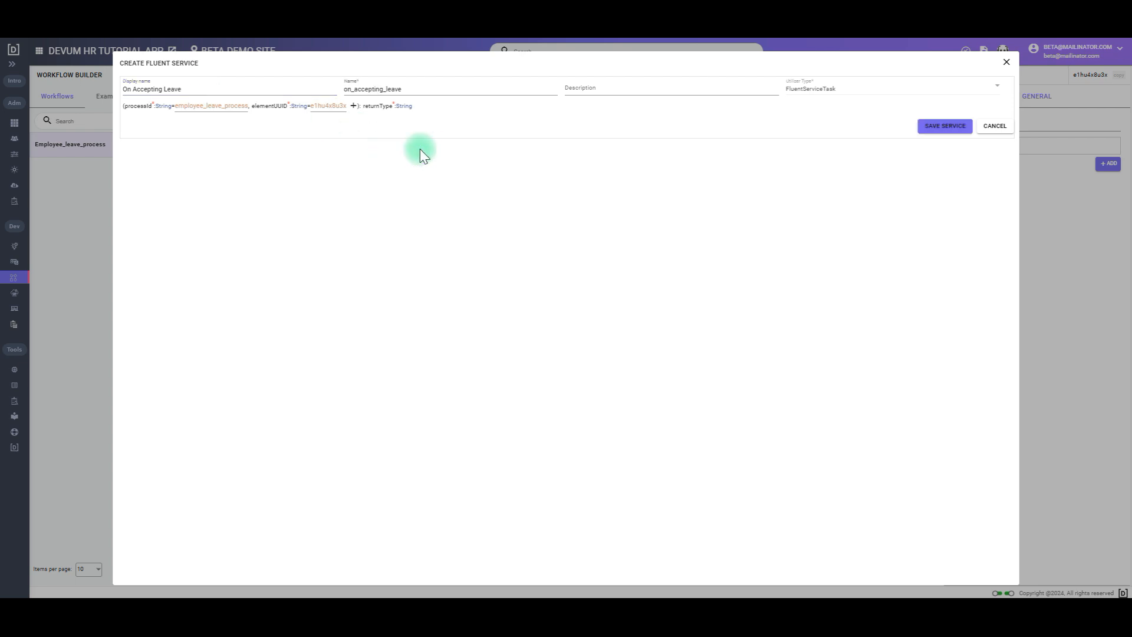
Step: Add a parameter named leaveprocess with the data type DataTable to the On Accepting Leave service
click(353, 106)
click(472, 329)
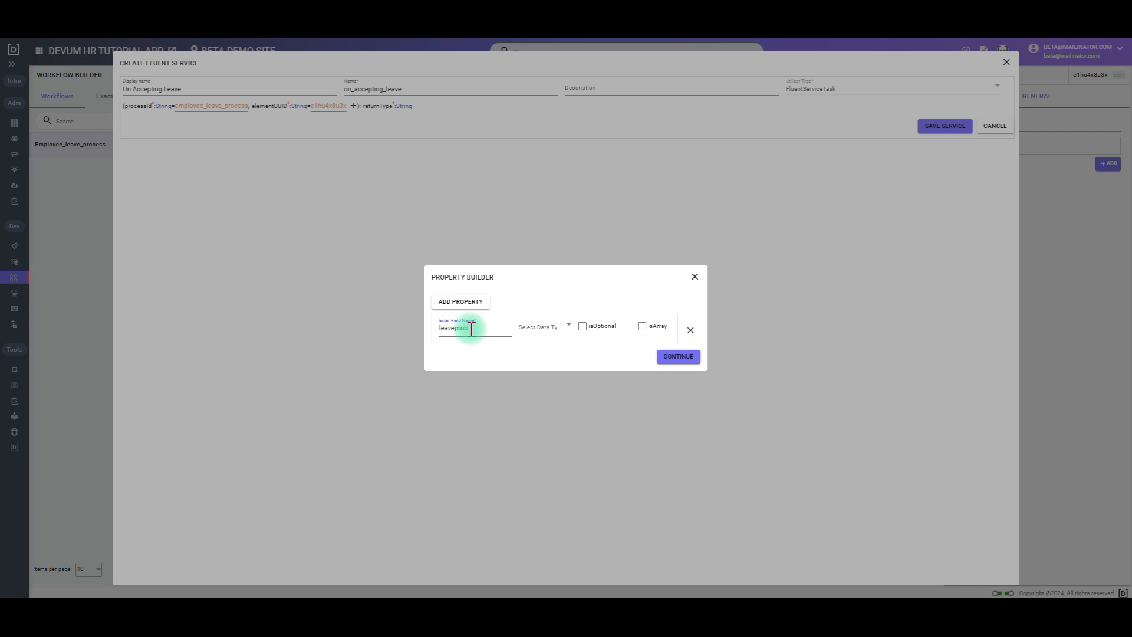
click(545, 327)
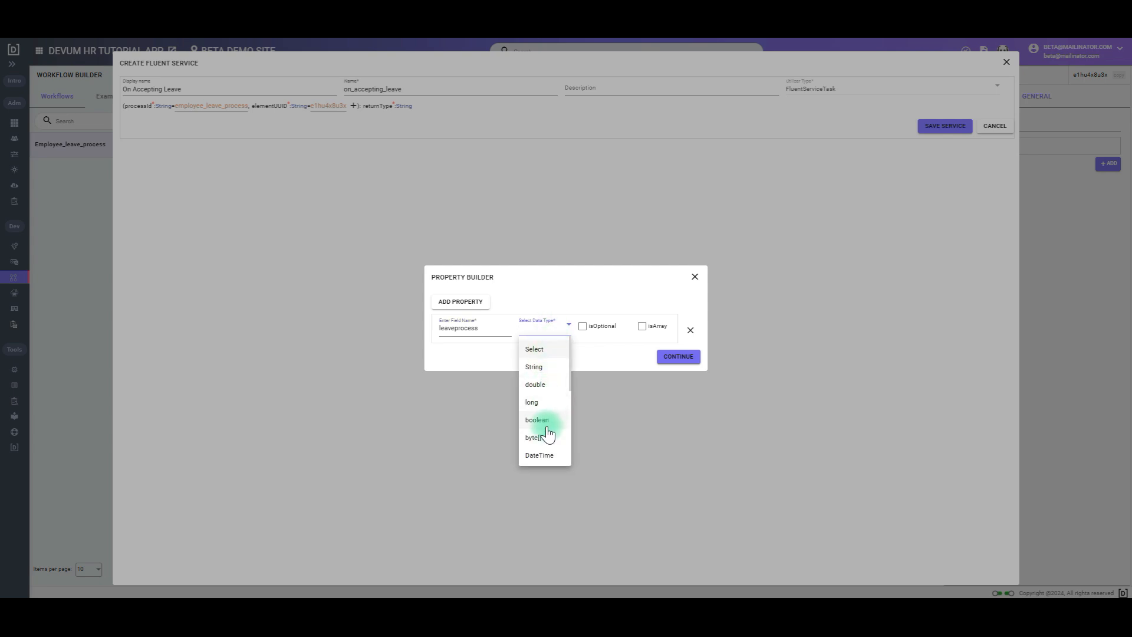
scroll(546, 431, down, 1)
scroll(546, 433, down, 1)
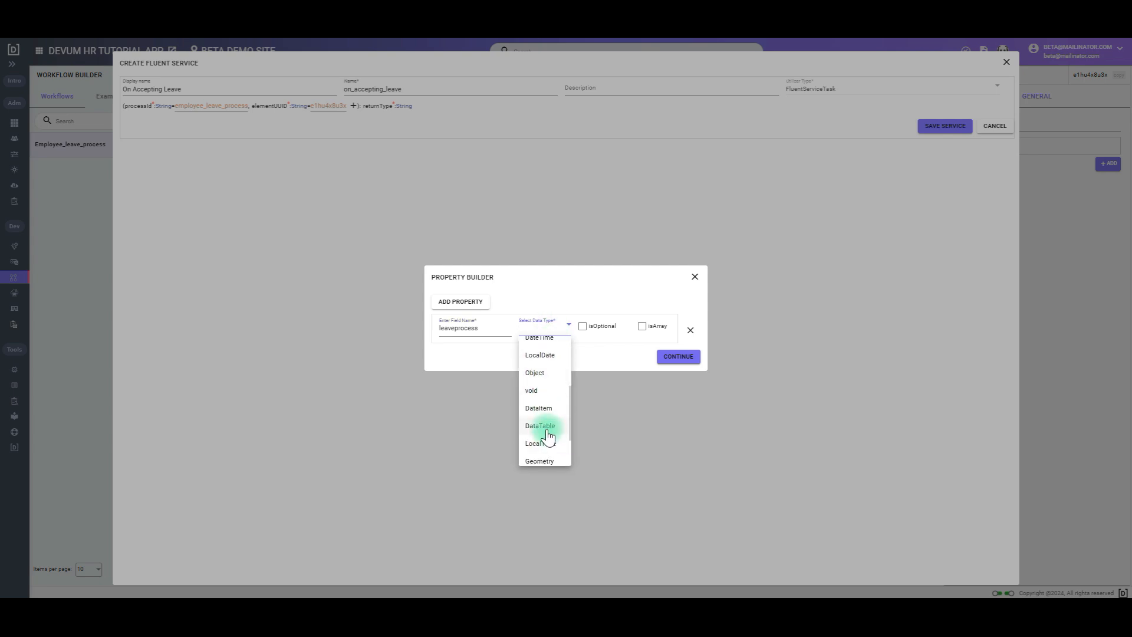
click(544, 431)
click(675, 357)
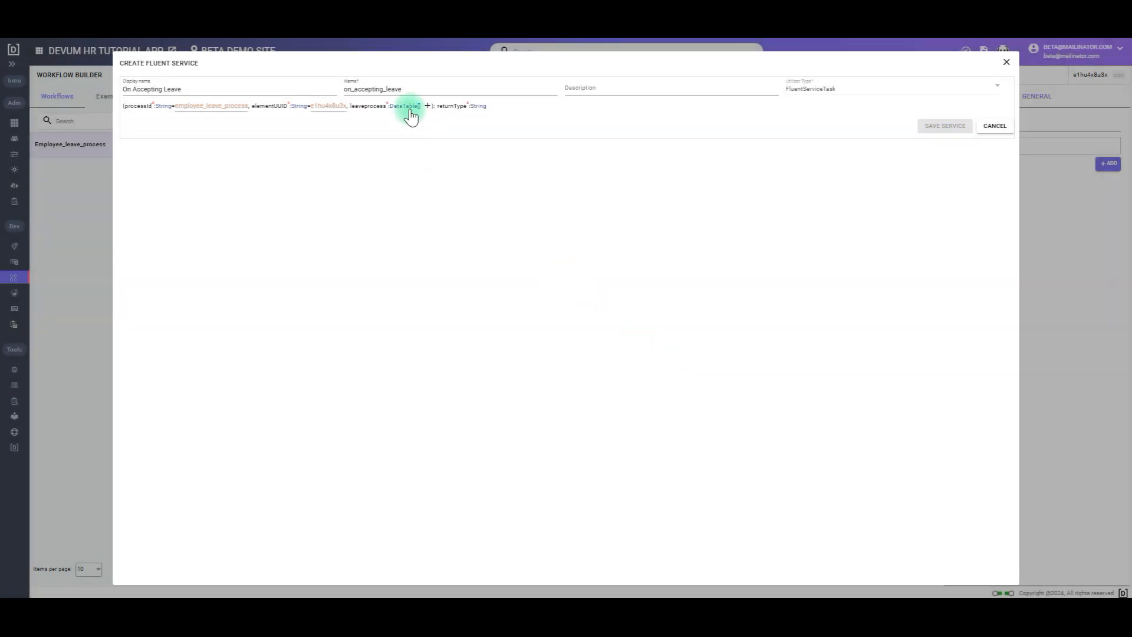
Step: Assign the leaveprocess entity schema to the DataTable parameter and save the On Accepting Leave service
click(409, 108)
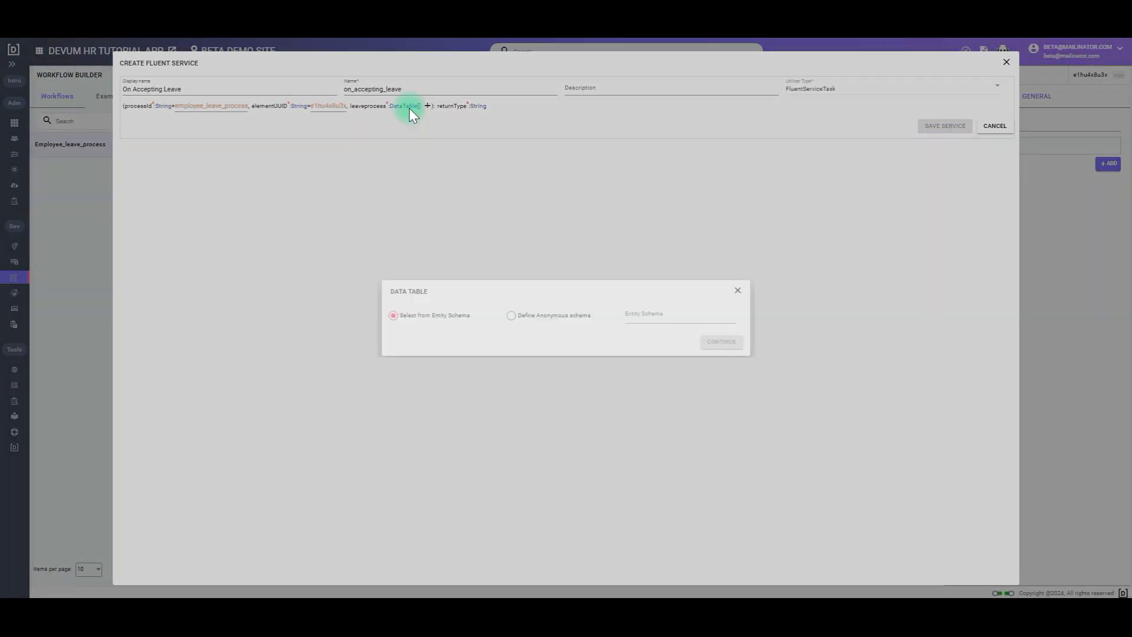
click(637, 314)
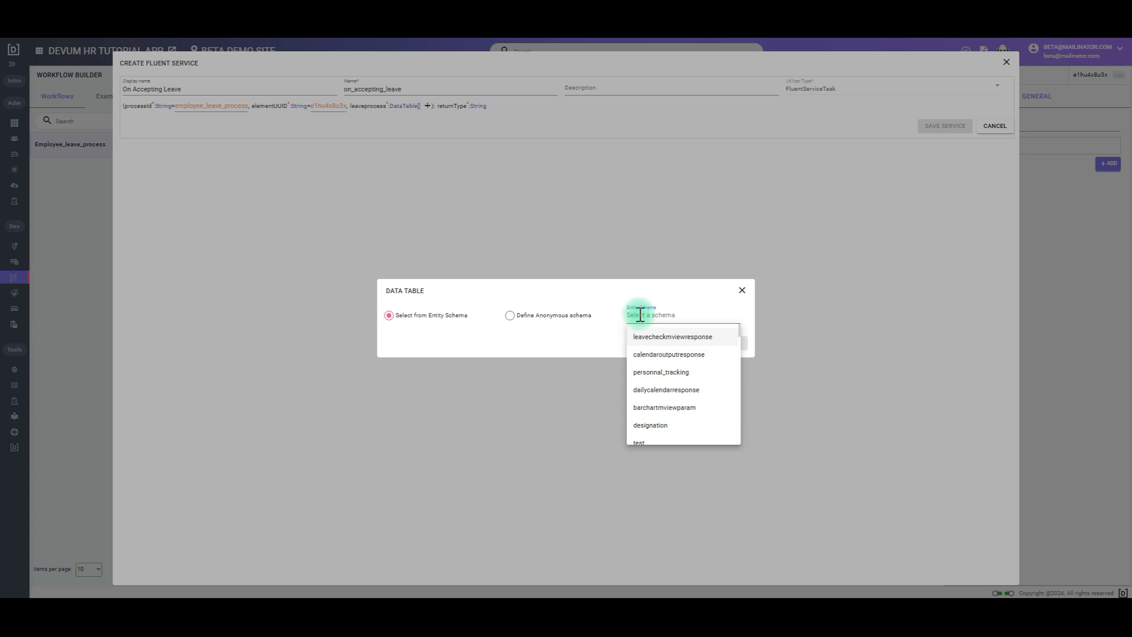
text(leave)
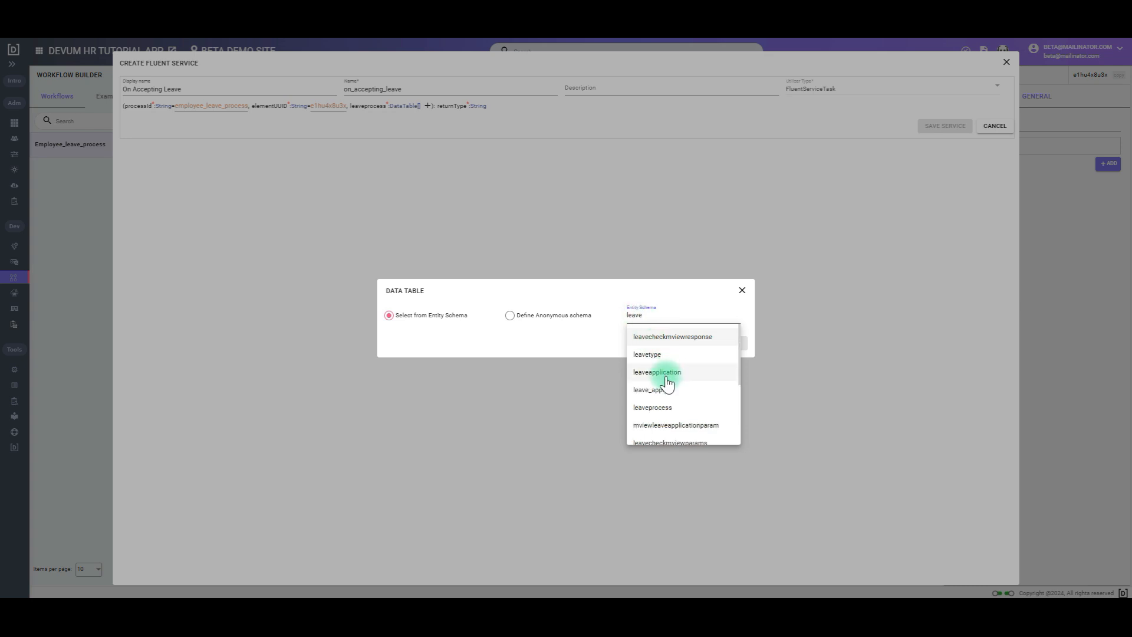
click(655, 407)
click(724, 344)
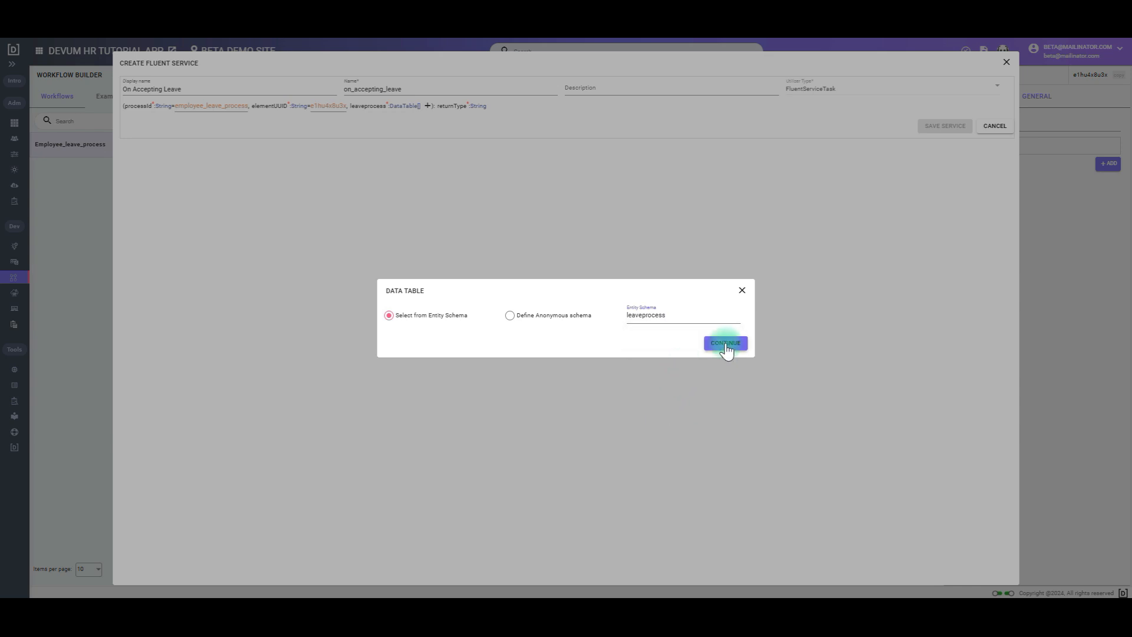
click(723, 449)
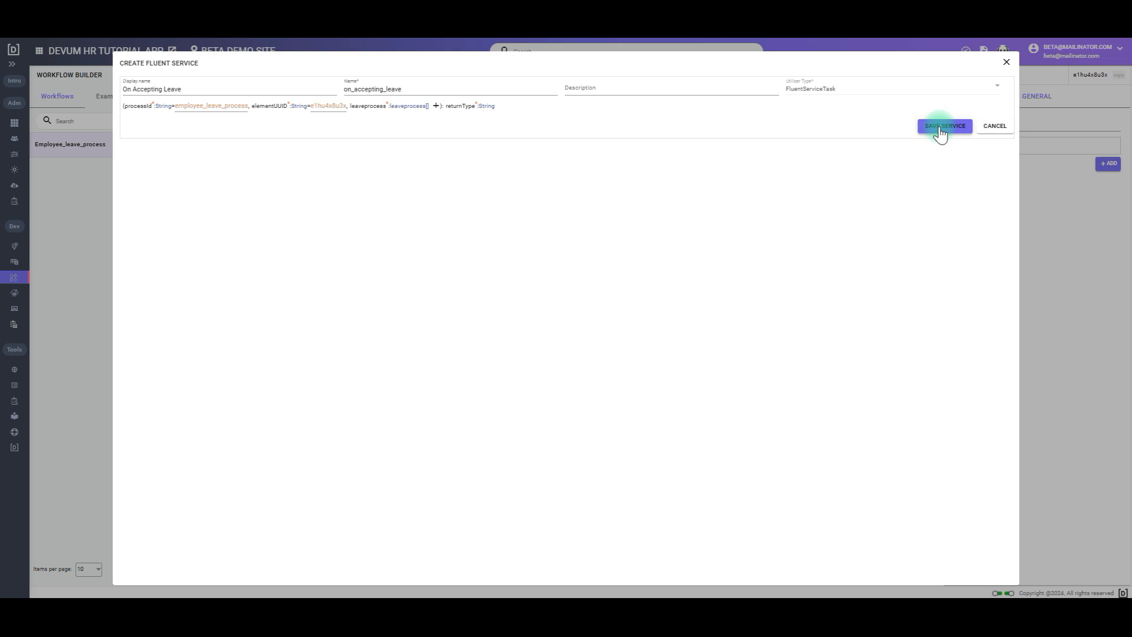
click(942, 127)
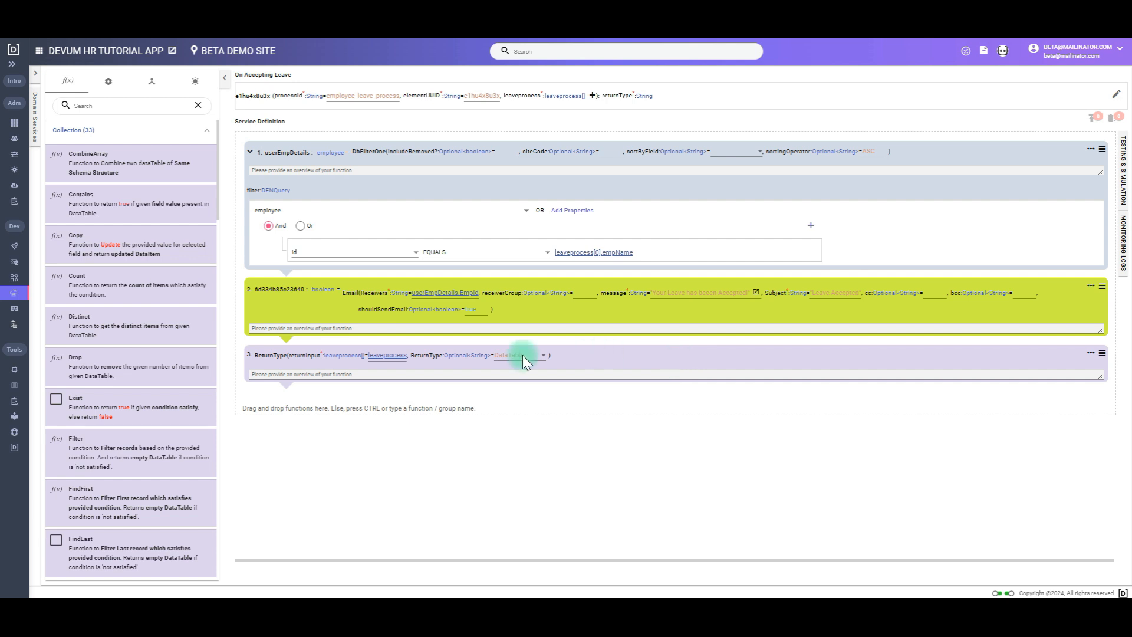
Step: Back in the workflow, create the on_rejecting_leave fluent service for the leave rejection task, with display name On Rejecting Leave and a leaveprocess parameter
click(14, 282)
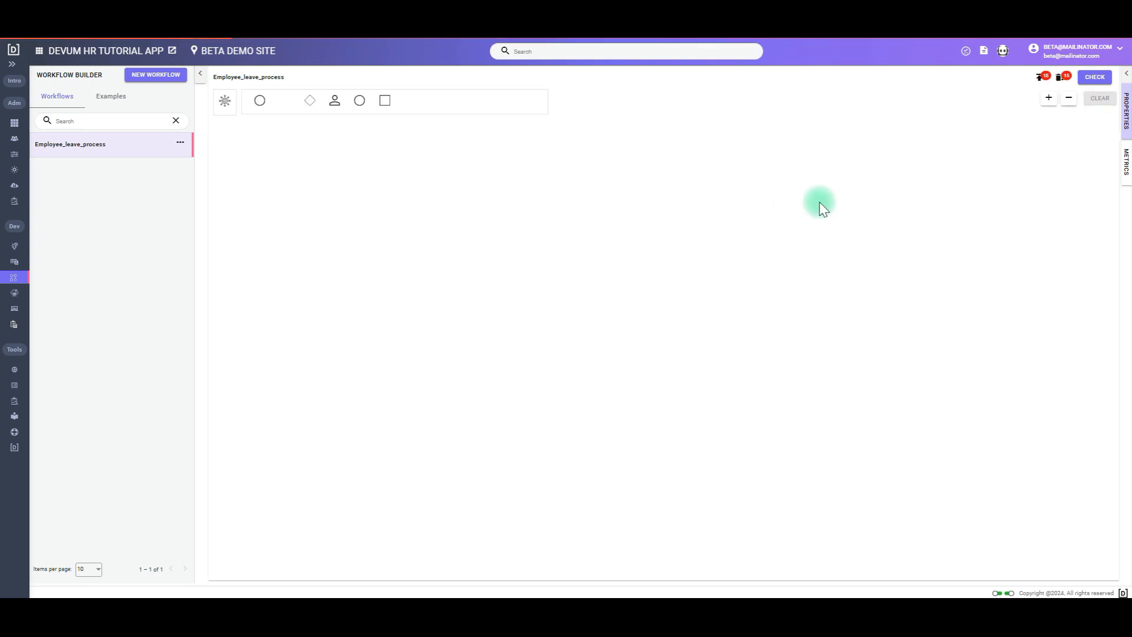
click(801, 352)
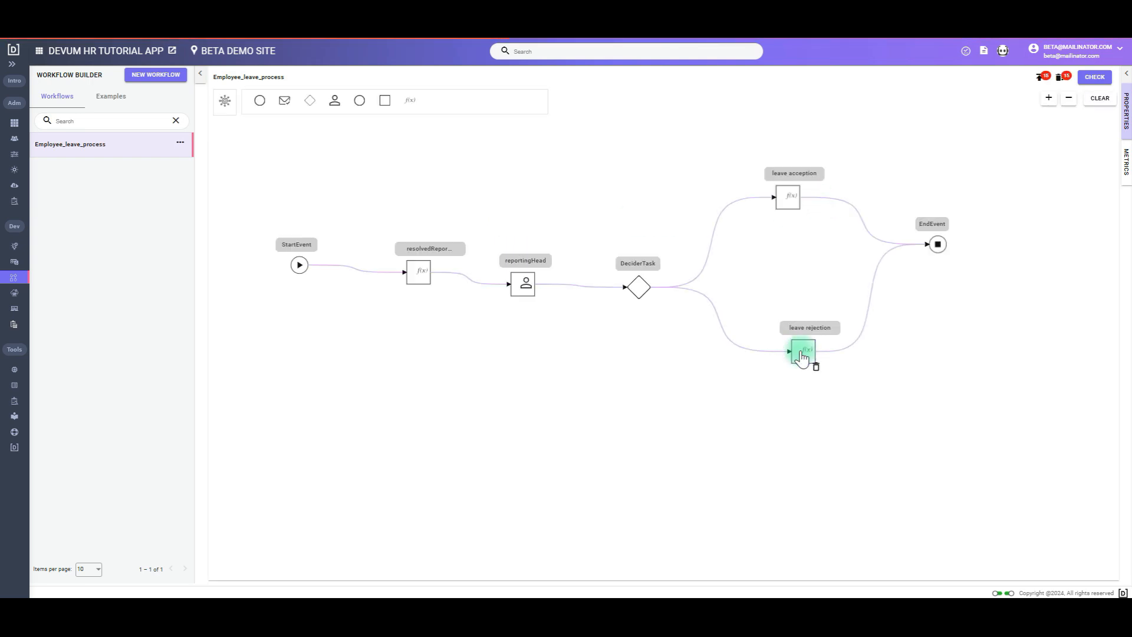
click(1030, 129)
click(1006, 145)
click(998, 161)
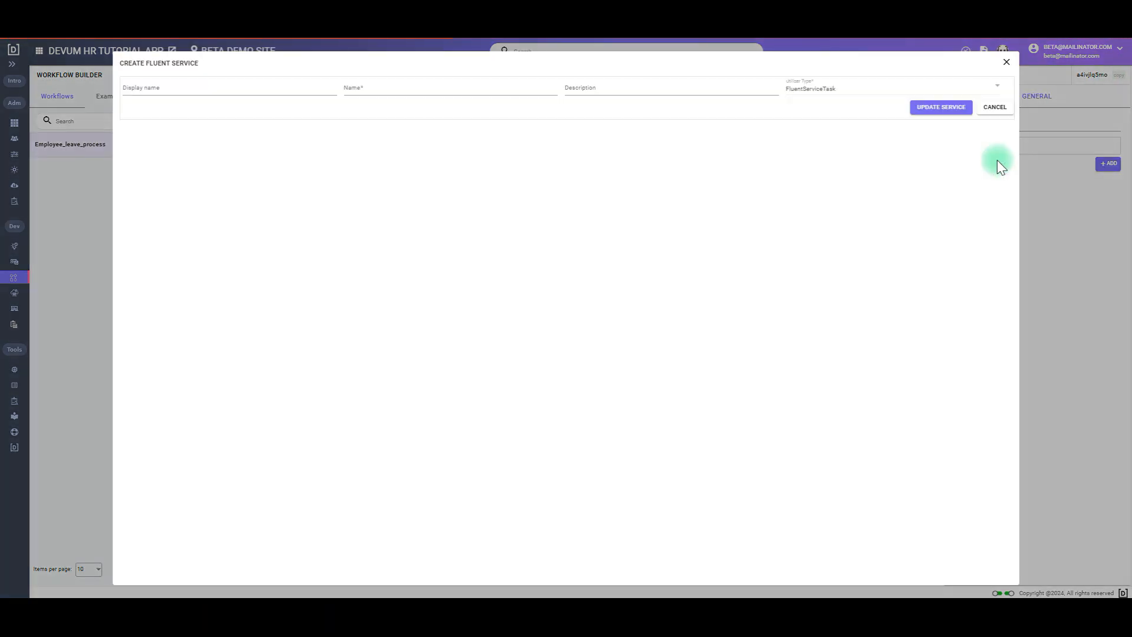
click(255, 90)
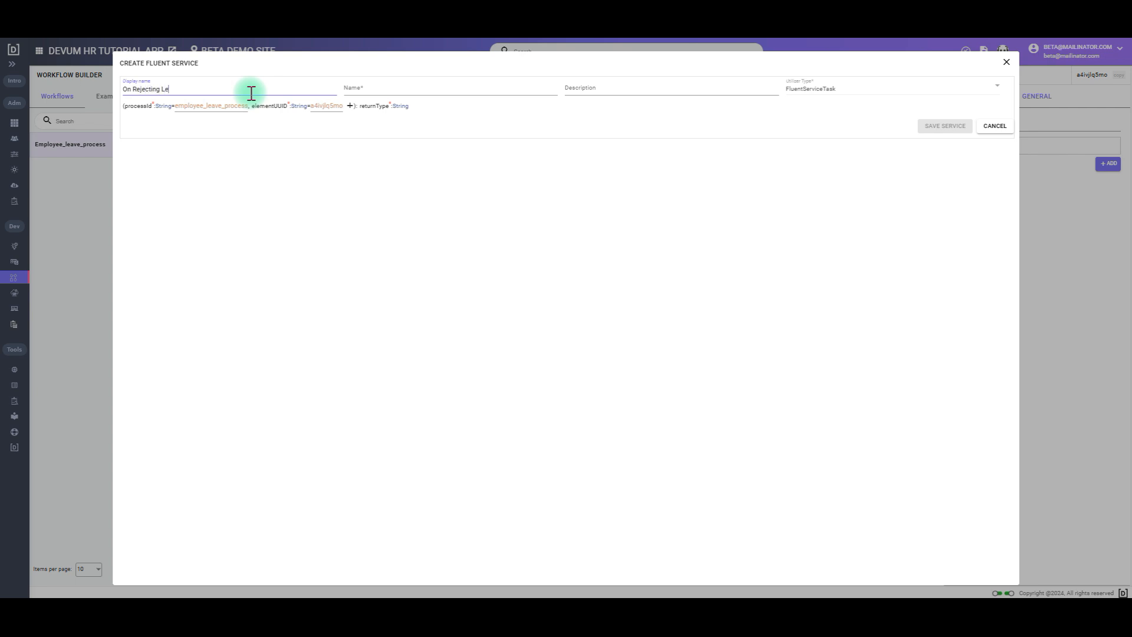
click(398, 89)
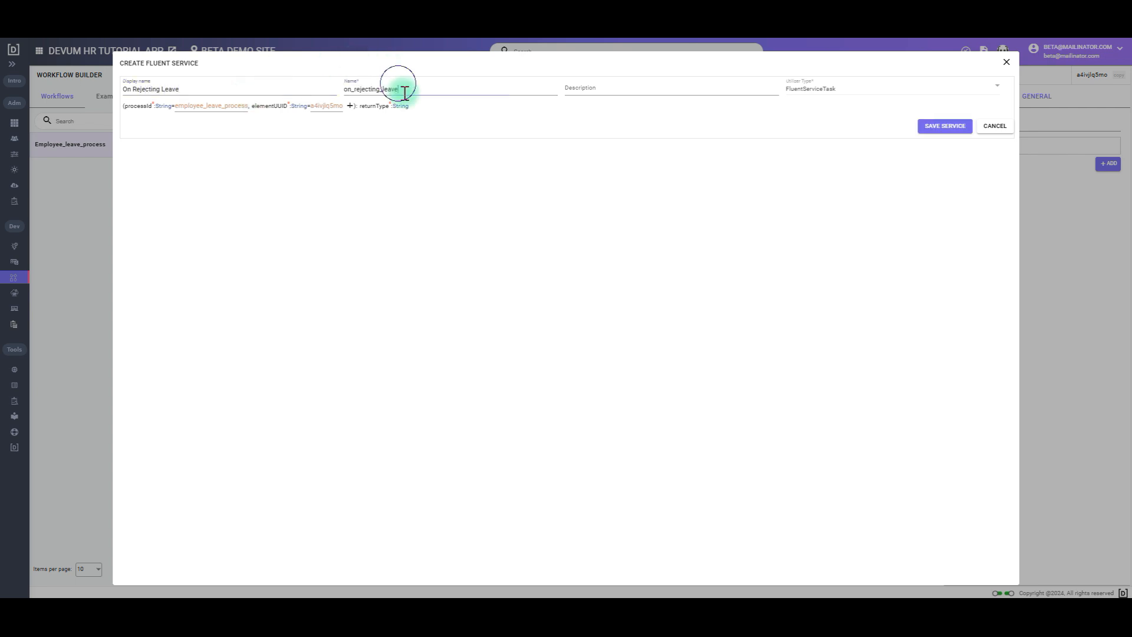
click(350, 106)
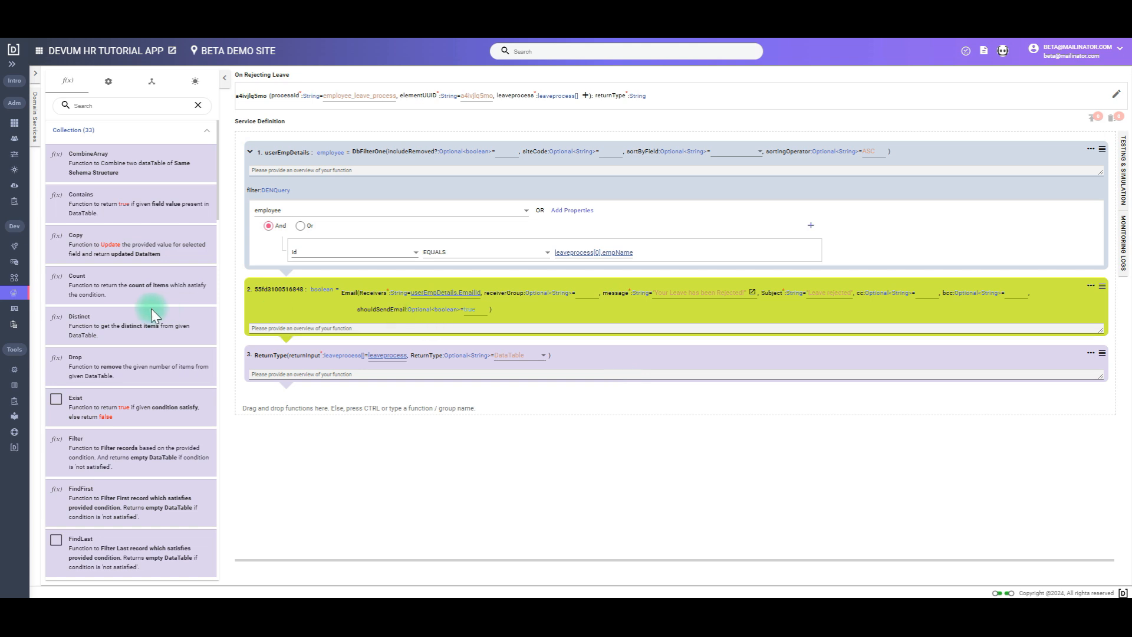
Step: Return to the Employee_leave_process workflow and set the leave acception task's result variable to leave-accpted
click(16, 284)
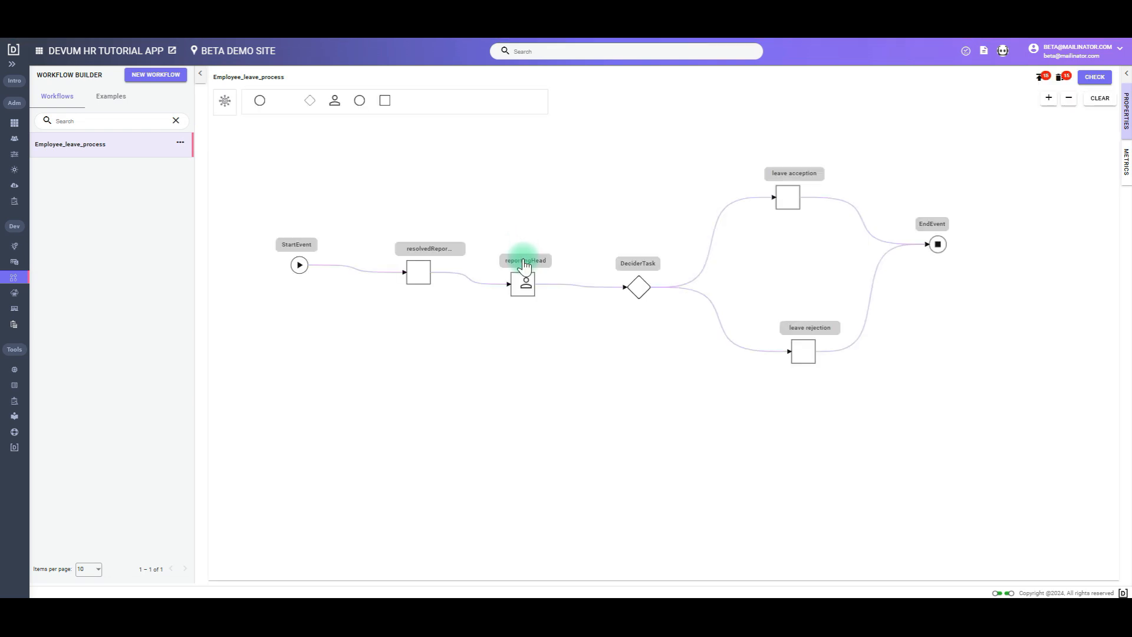
click(787, 197)
click(999, 121)
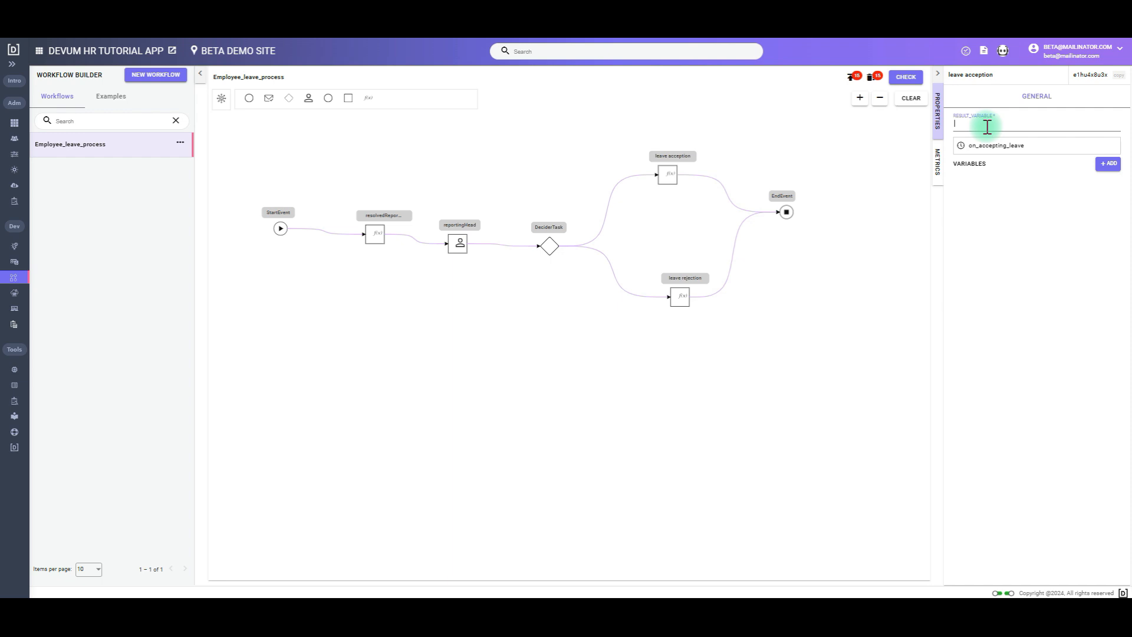
text(leave-accpted)
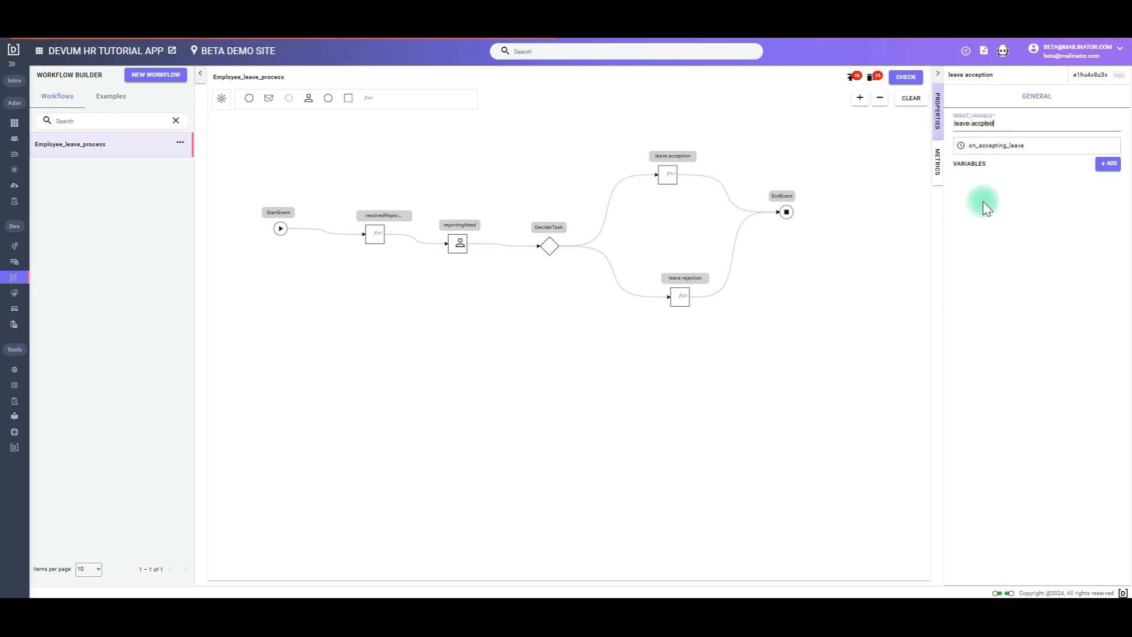
Step: Set the leave rejection task's result variable to leave-rejected
click(679, 298)
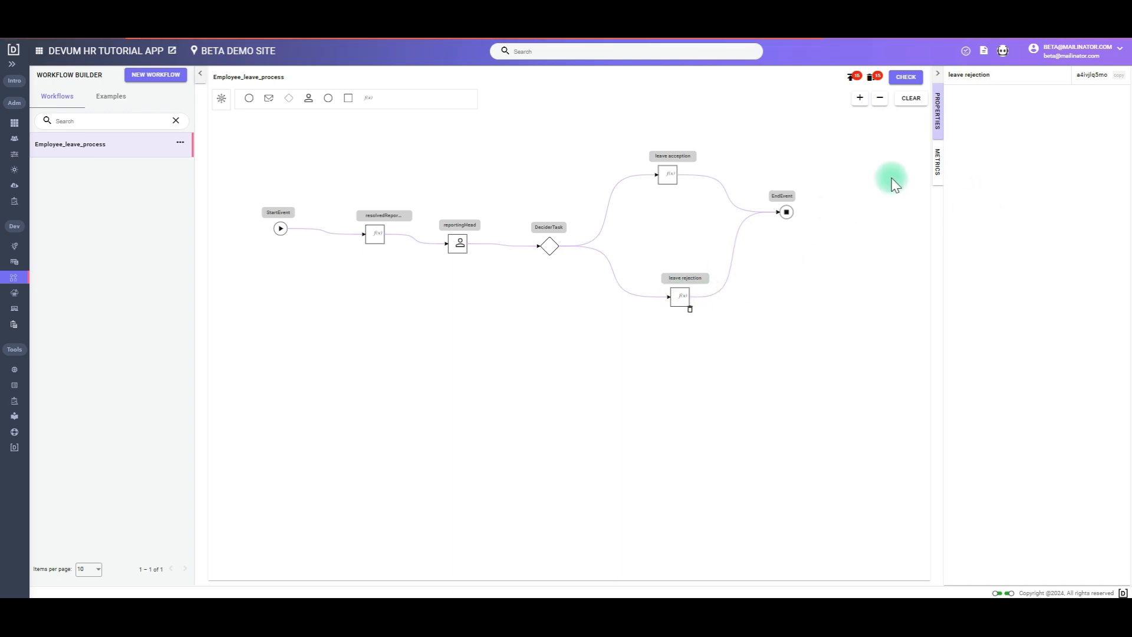
click(1007, 126)
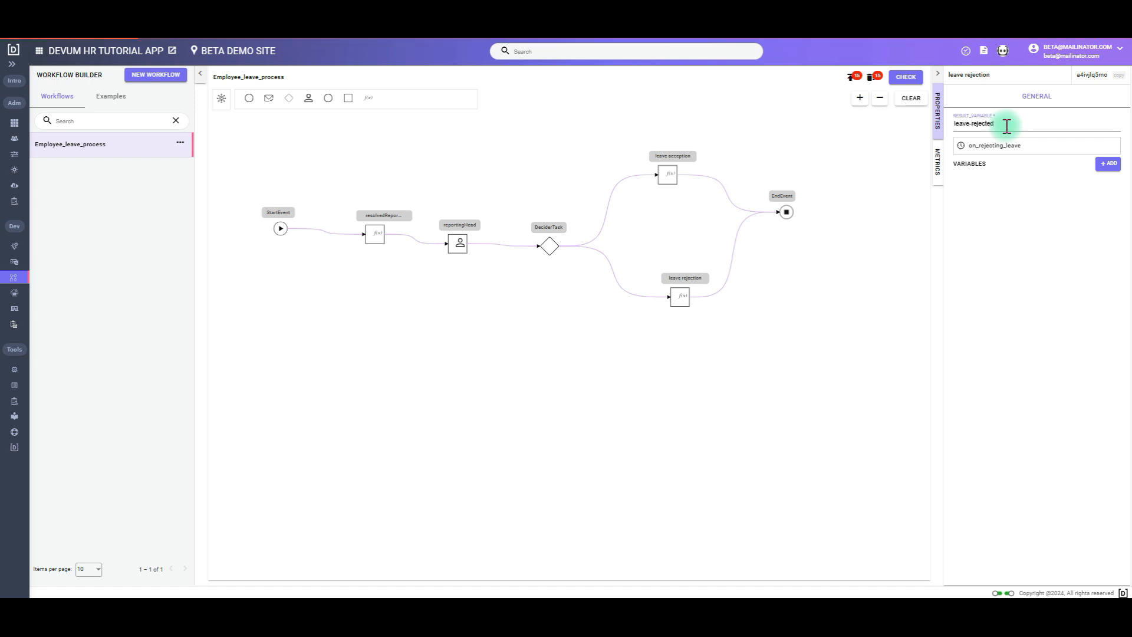
click(853, 84)
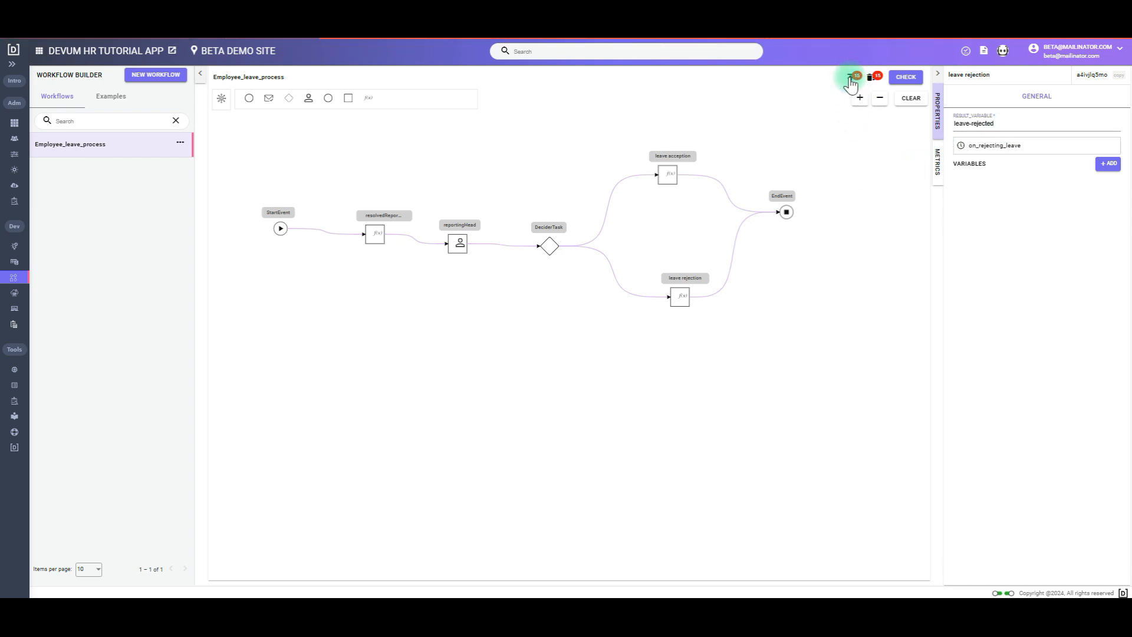